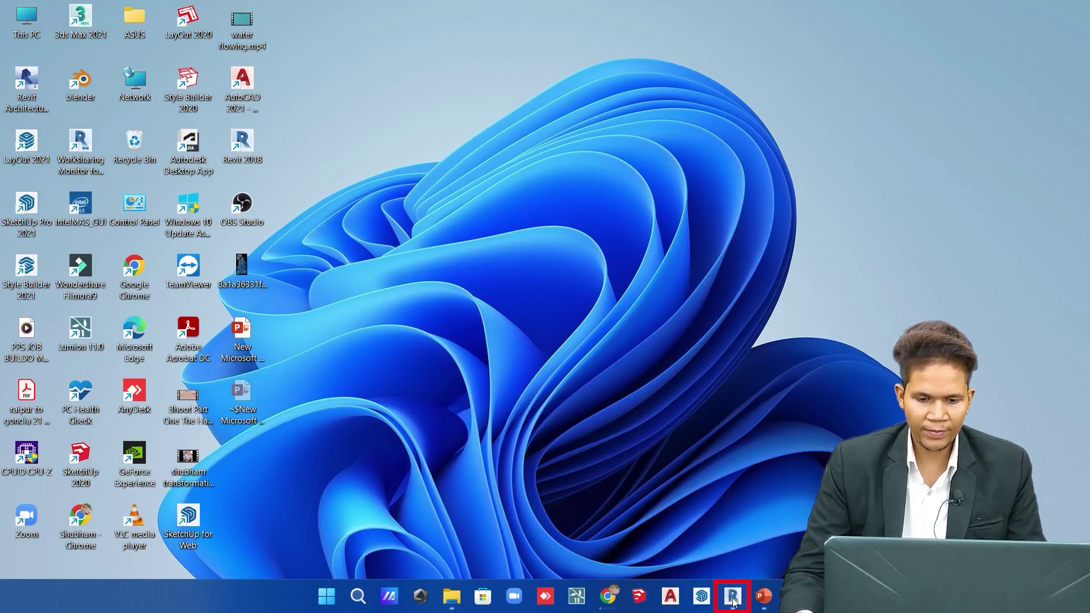
Bring up the Revit 2018 window showing Project1's Level 1 floor plan
{"action": "left_click", "coordinate": [733, 597]}
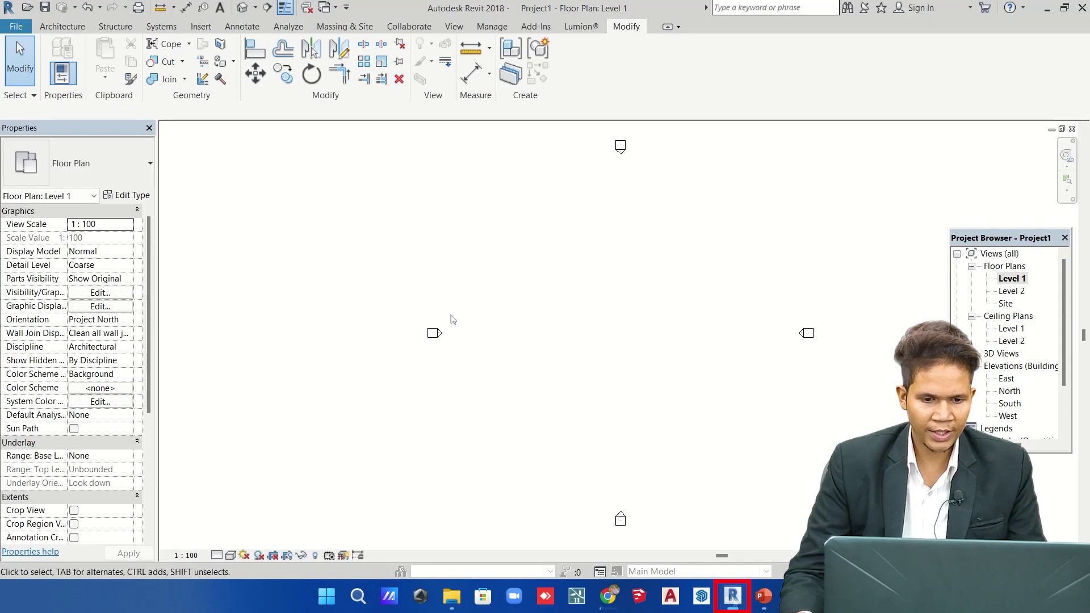
Draw a straight horizontal 7000 mm basic wall on Level 1
{"action": "left_click", "coordinate": [67, 27]}
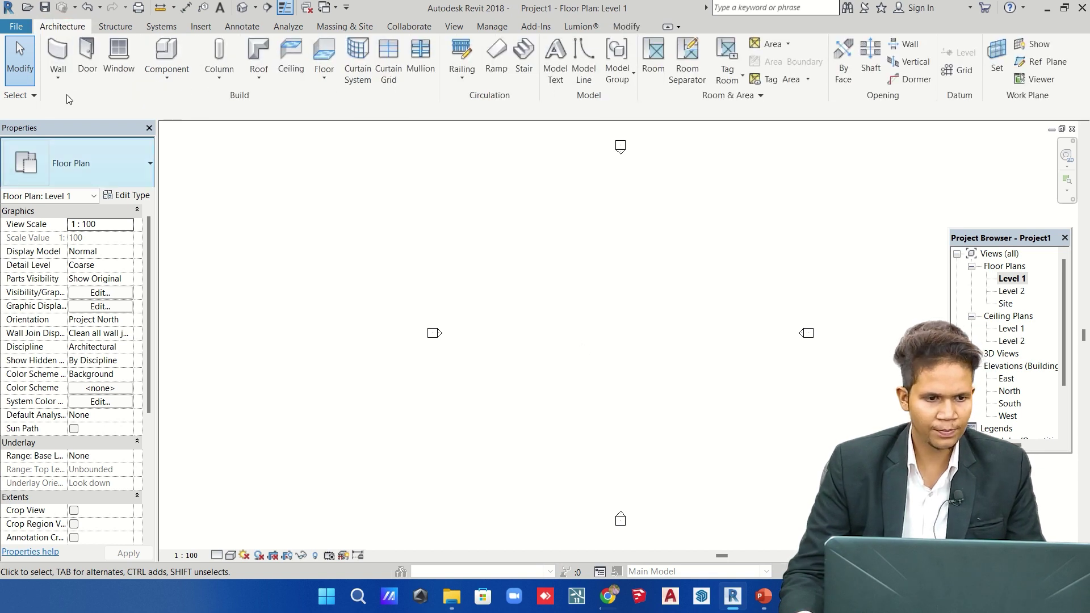
{"action": "left_click", "coordinate": [58, 57]}
{"action": "left_click", "coordinate": [526, 339]}
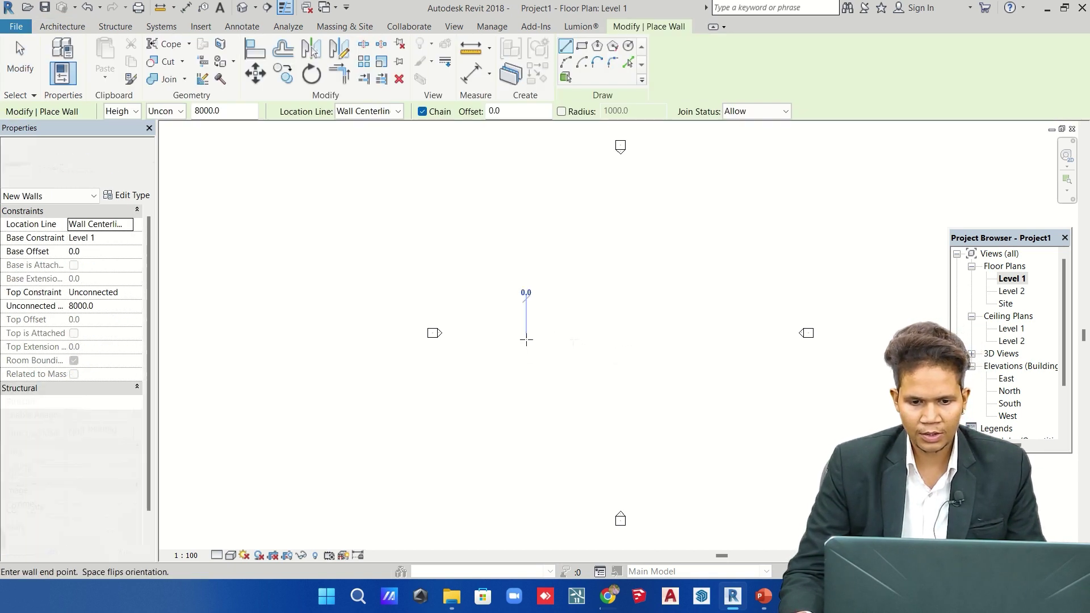
{"action": "left_click", "coordinate": [580, 340]}
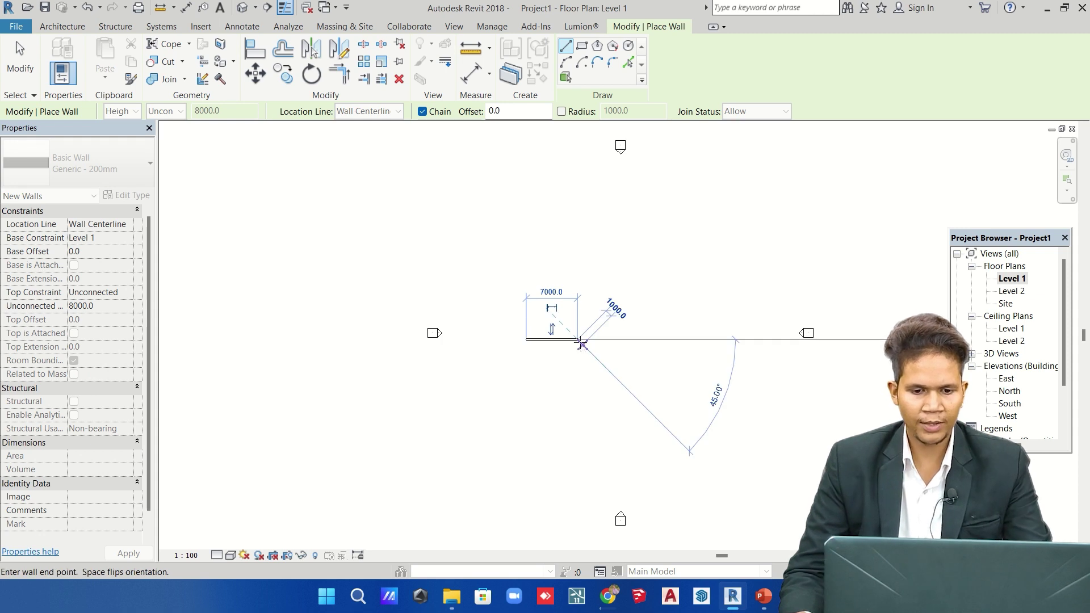
{"action": "key", "text": "Escape"}
{"action": "key", "text": "Escape"}
{"action": "scroll", "coordinate": [547, 345], "scroll_direction": "up", "scroll_amount": 3}
{"action": "scroll", "coordinate": [547, 345], "scroll_direction": "up", "scroll_amount": 5}
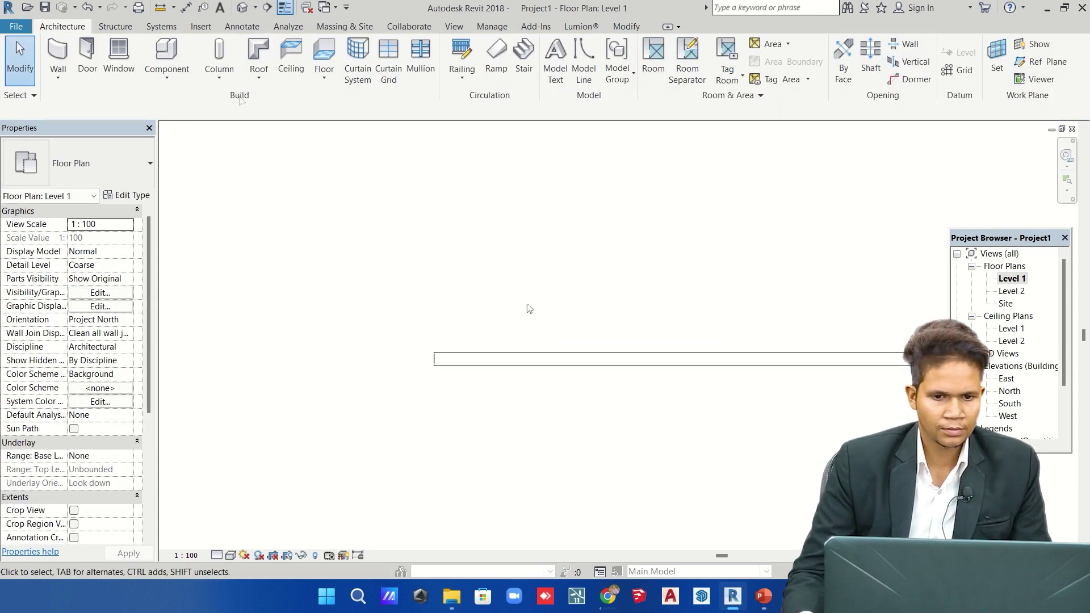
Add an aligned dimension reading 7000 above the wall
{"action": "left_click", "coordinate": [186, 8]}
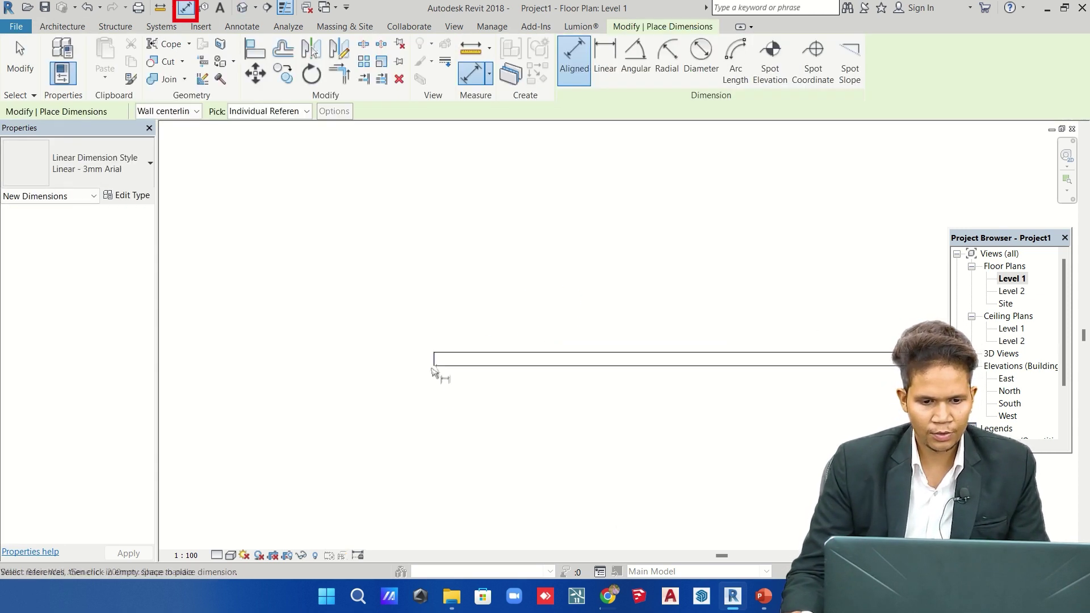
{"action": "scroll", "coordinate": [397, 383], "scroll_direction": "down", "scroll_amount": 2}
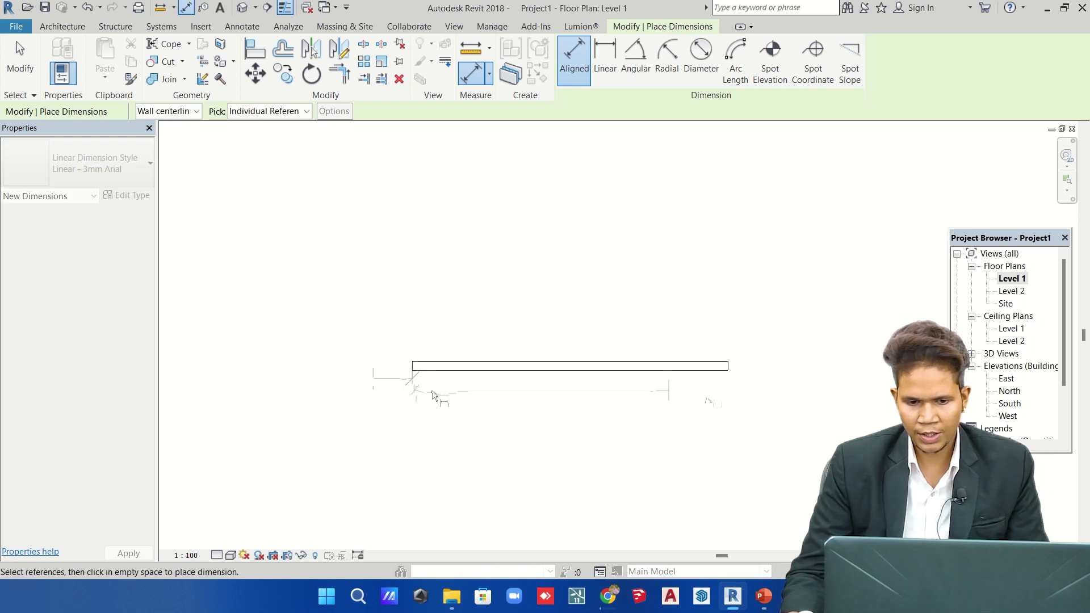
{"action": "left_click", "coordinate": [736, 376]}
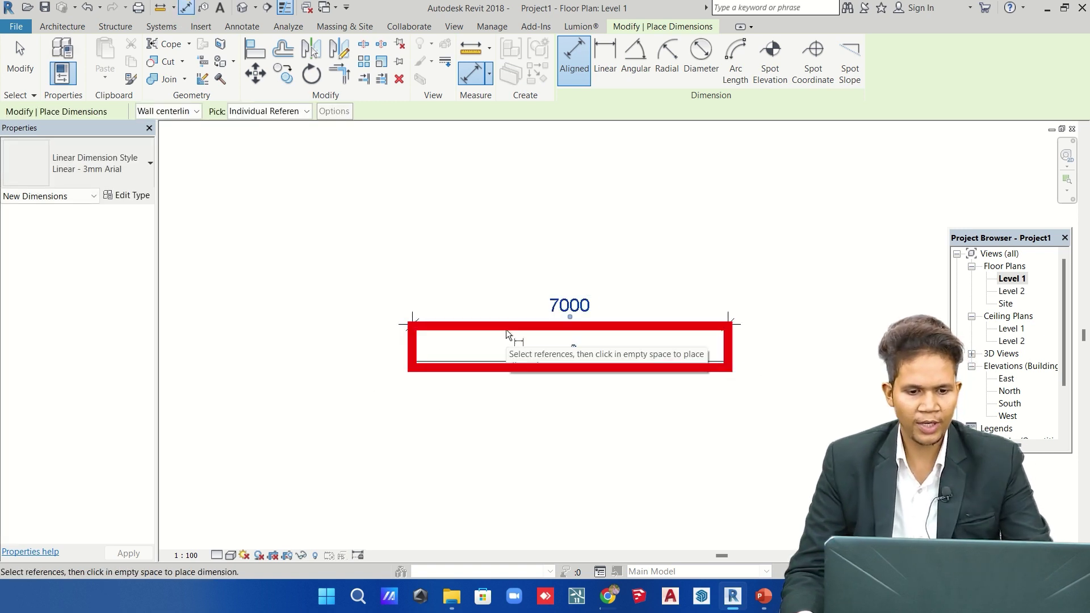
{"action": "key", "text": "Escape"}
{"action": "key", "text": "Escape"}
{"action": "scroll", "coordinate": [534, 309], "scroll_direction": "down", "scroll_amount": 2}
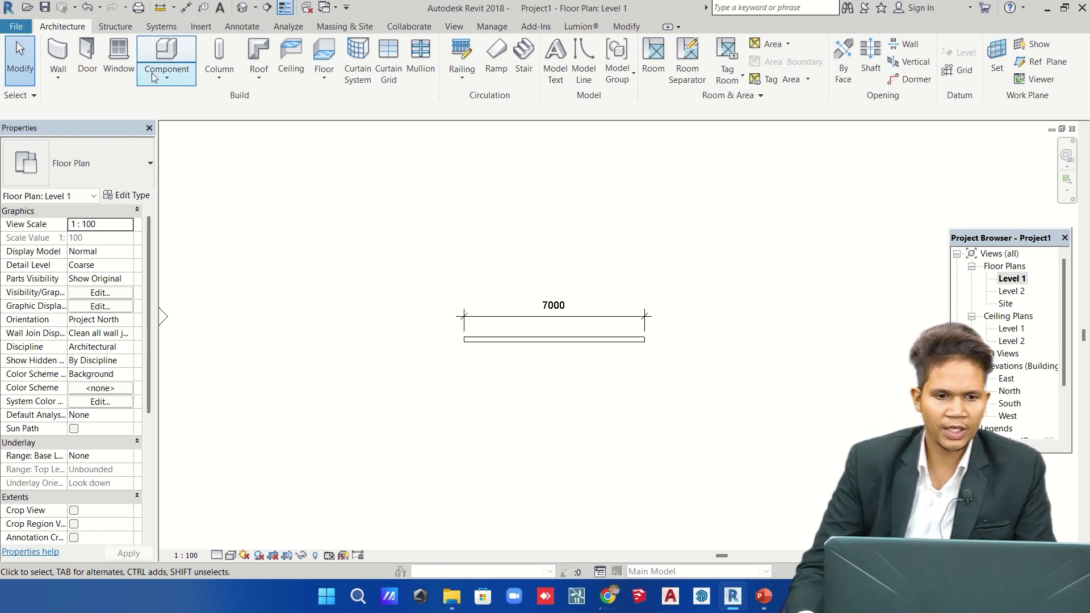
Show the wall at an angle in the default 3D view with a shaded visual style
{"action": "left_click", "coordinate": [264, 8]}
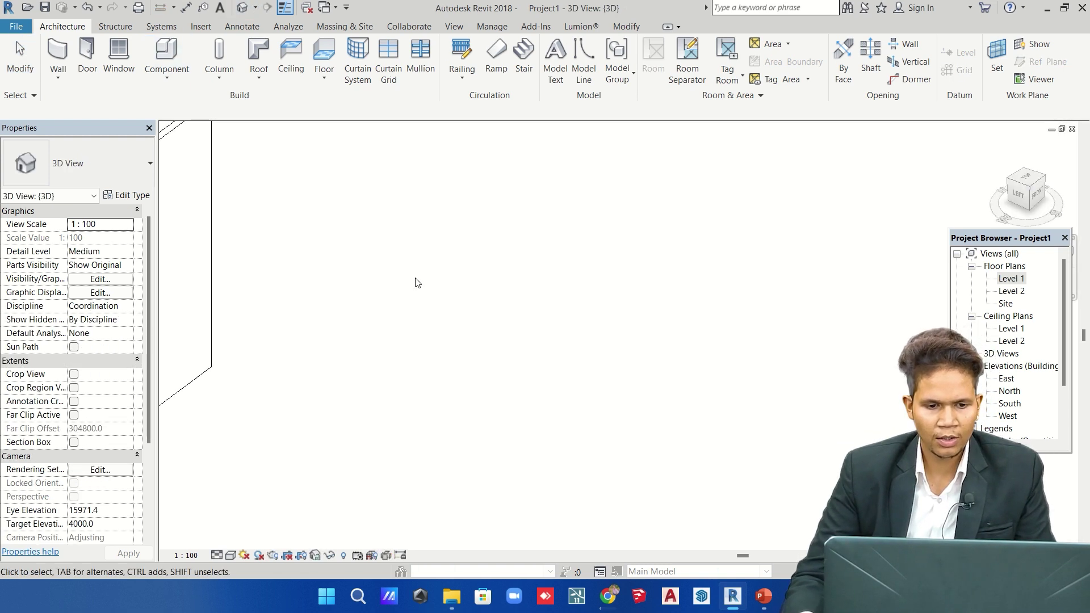
{"action": "mouse_move", "coordinate": [571, 385]}
{"action": "middle_mouse_down", "text": "shift"}
{"action": "mouse_move", "coordinate": [499, 389]}
{"action": "mouse_move", "coordinate": [567, 385]}
{"action": "middle_mouse_up", "text": "shift"}
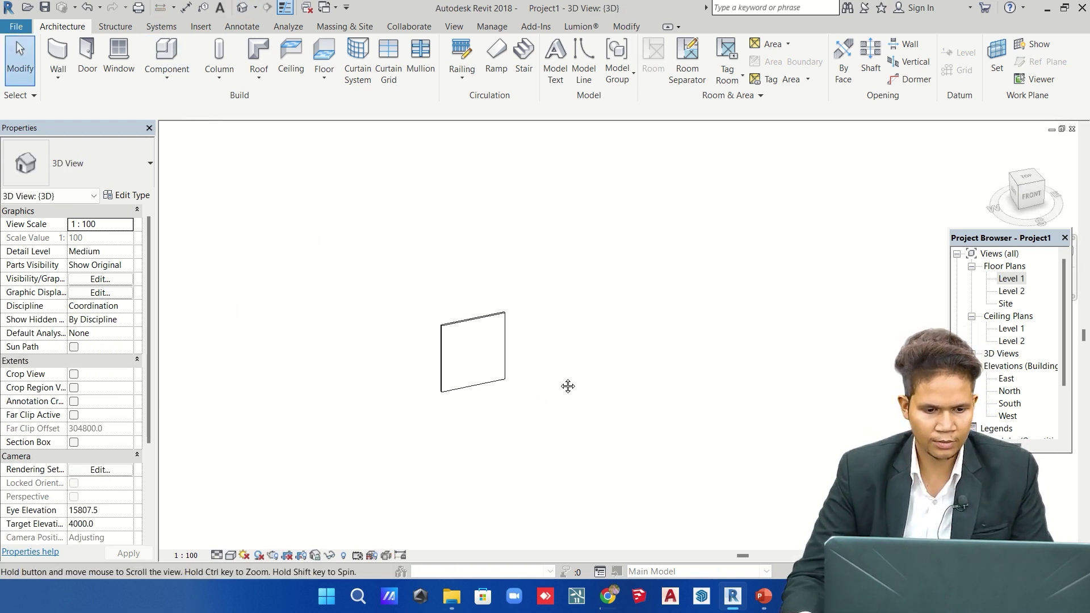
{"action": "left_click", "coordinate": [232, 557]}
{"action": "left_click", "coordinate": [267, 528]}
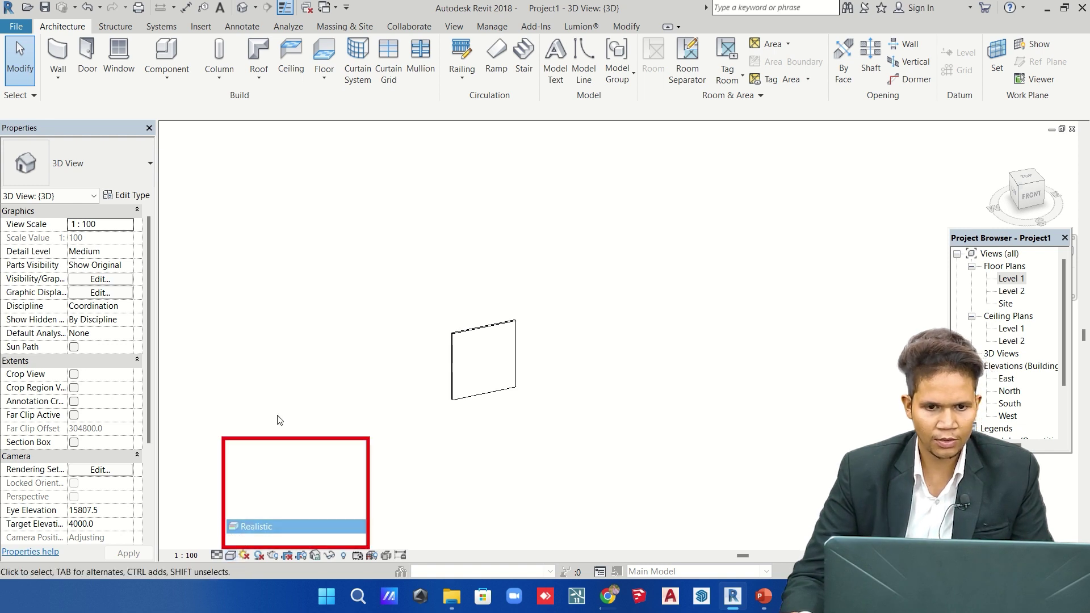
Paint the wall's front face with the Ceiling Tile 600 x 600 material
{"action": "left_click", "coordinate": [626, 27]}
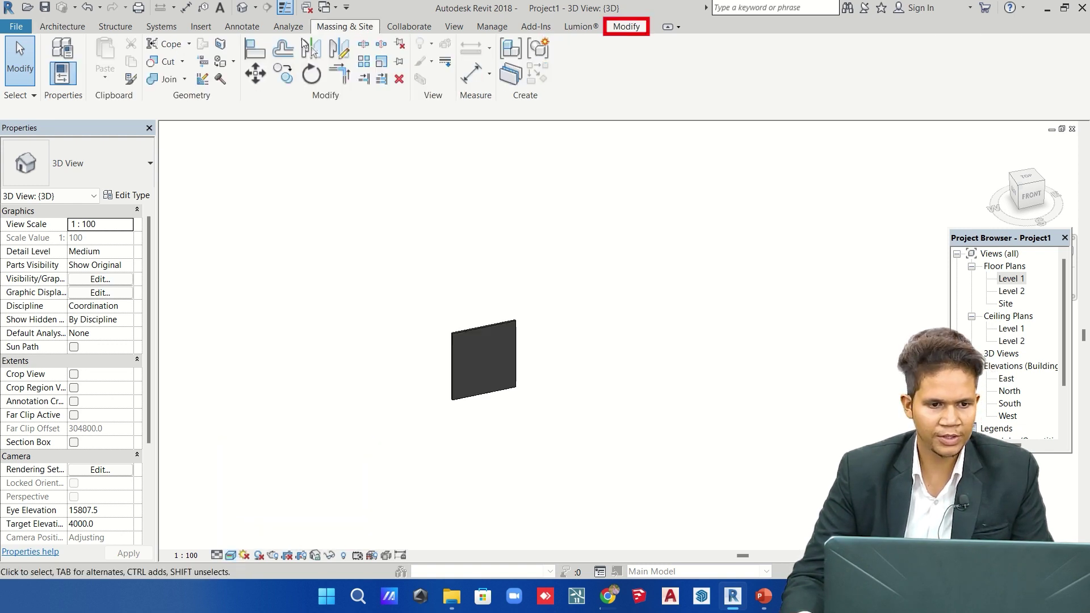
{"action": "left_click", "coordinate": [221, 63]}
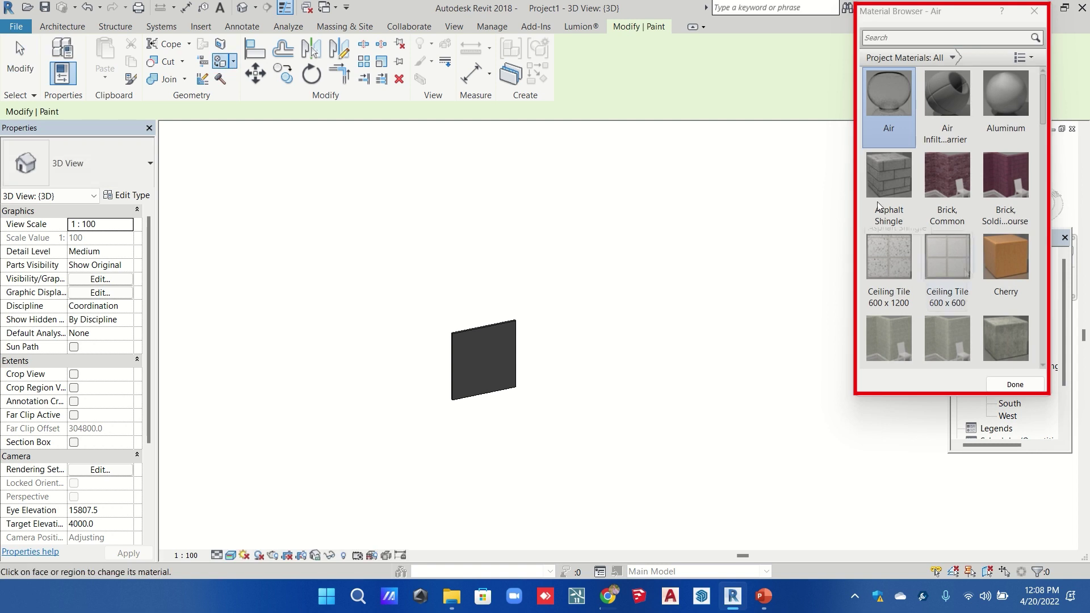
{"action": "left_click", "coordinate": [928, 178]}
{"action": "scroll", "coordinate": [471, 375], "scroll_direction": "up", "scroll_amount": 5}
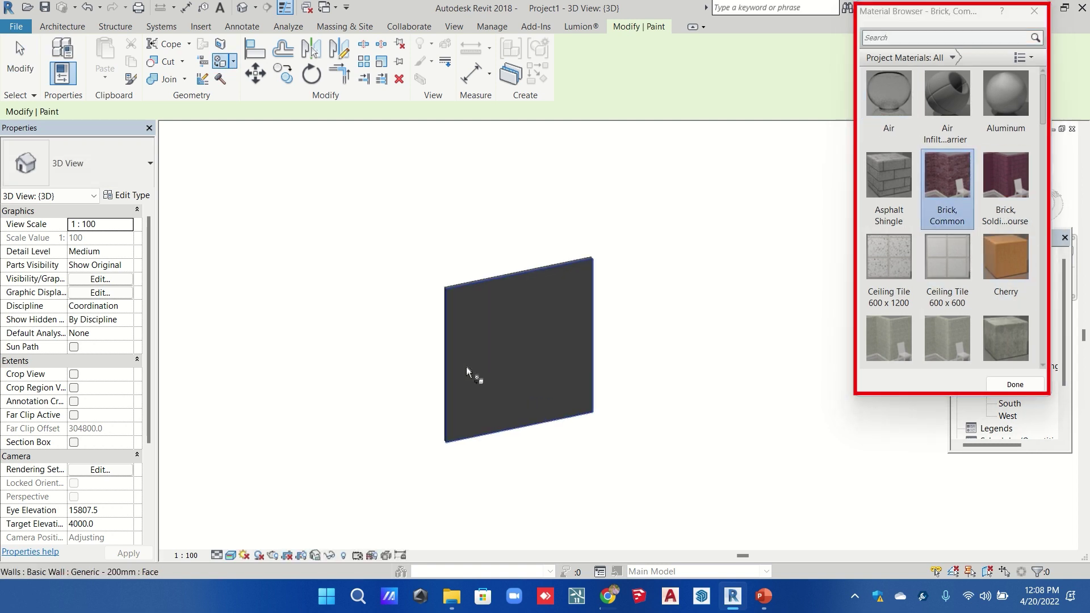
{"action": "left_click", "coordinate": [1010, 257]}
{"action": "left_click", "coordinate": [945, 263]}
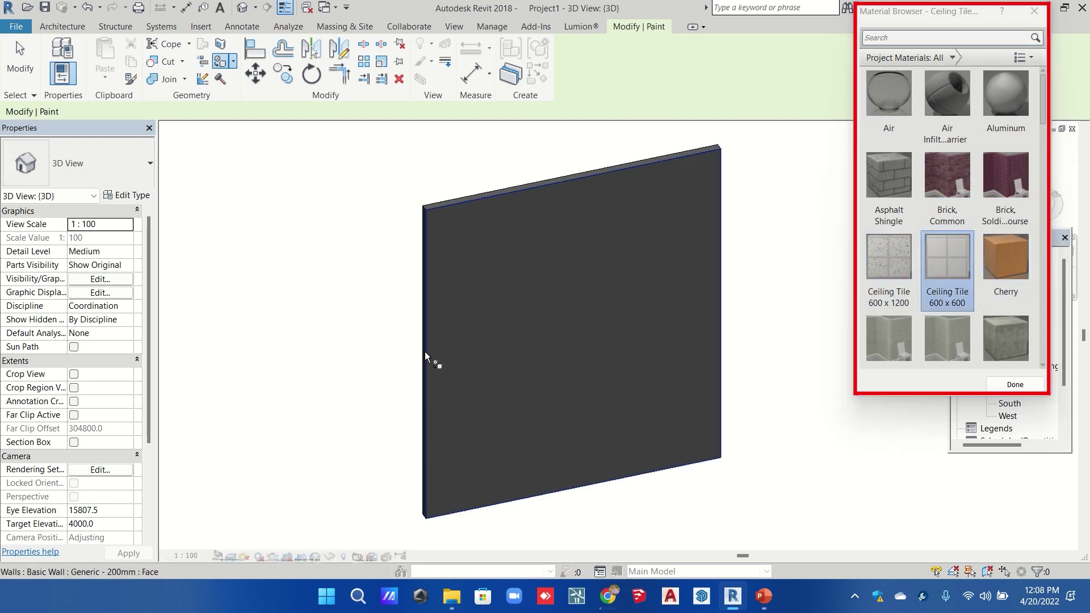
{"action": "left_click", "coordinate": [504, 319]}
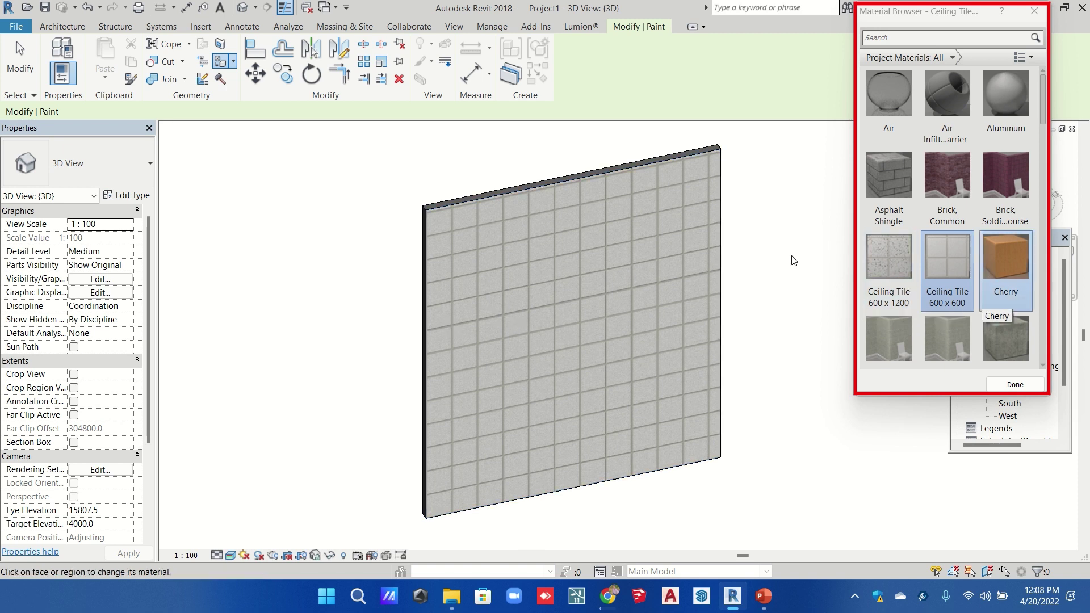
{"action": "scroll", "coordinate": [423, 253], "scroll_direction": "down", "scroll_amount": 2}
{"action": "middle_click_drag", "start_coordinate": [326, 373], "coordinate": [563, 278], "text": "shift"}
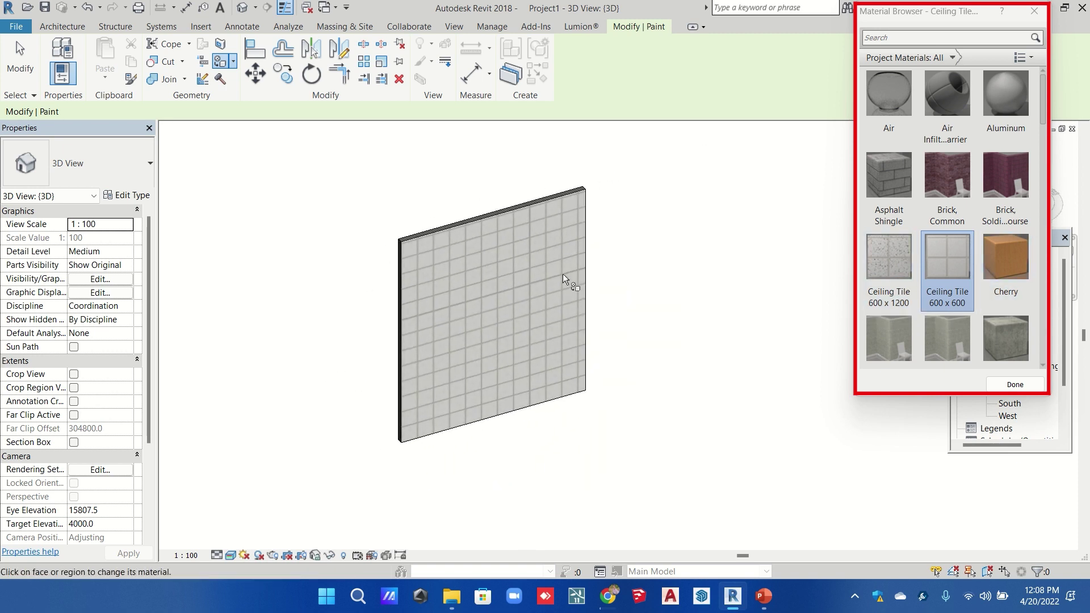
{"action": "left_click", "coordinate": [1037, 11]}
{"action": "mouse_move", "coordinate": [499, 338]}
{"action": "middle_mouse_down", "text": "shift"}
{"action": "mouse_move", "coordinate": [500, 285]}
{"action": "mouse_move", "coordinate": [519, 271]}
{"action": "middle_mouse_up", "text": "shift"}
{"action": "key", "text": "Escape"}
Change the wall's Unconnected Height to 3000, then reopen the Level 1 floor plan
{"action": "left_click", "coordinate": [564, 216]}
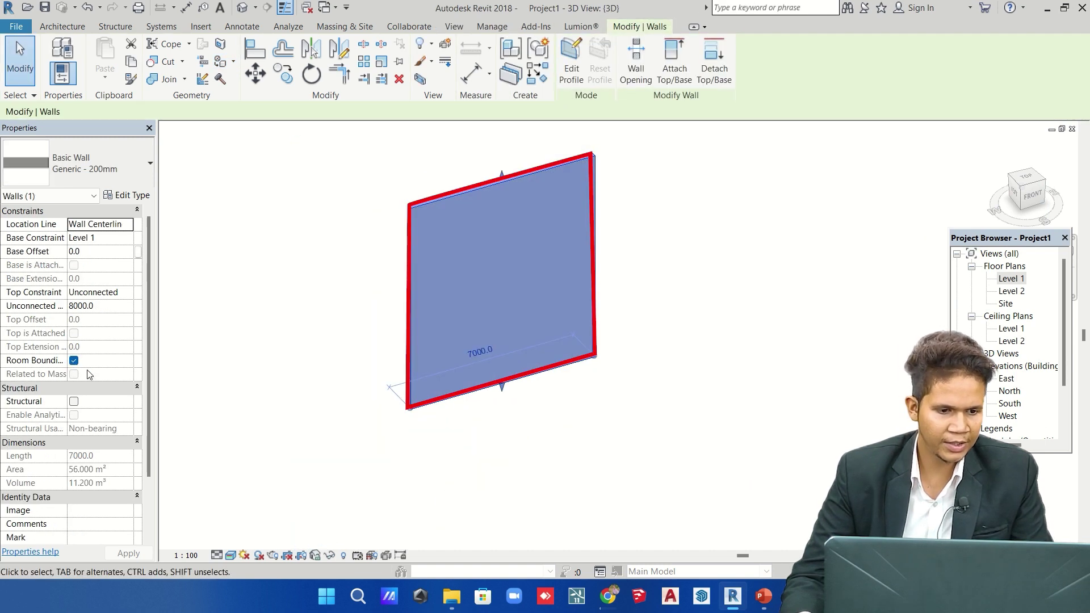
{"action": "left_click", "coordinate": [107, 306]}
{"action": "type", "text": "300"}
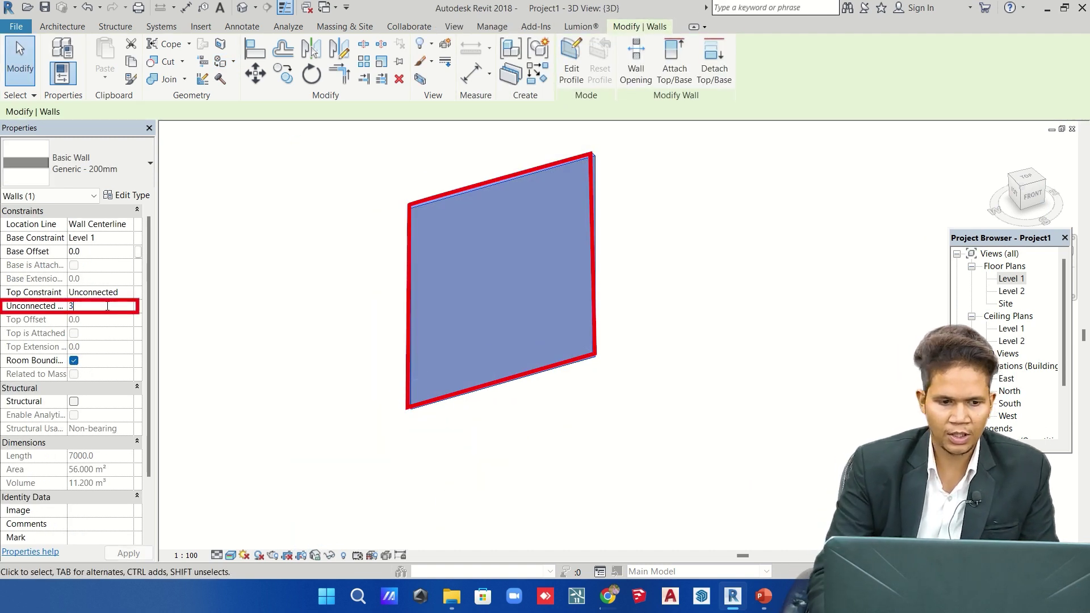
{"action": "key", "text": "Return"}
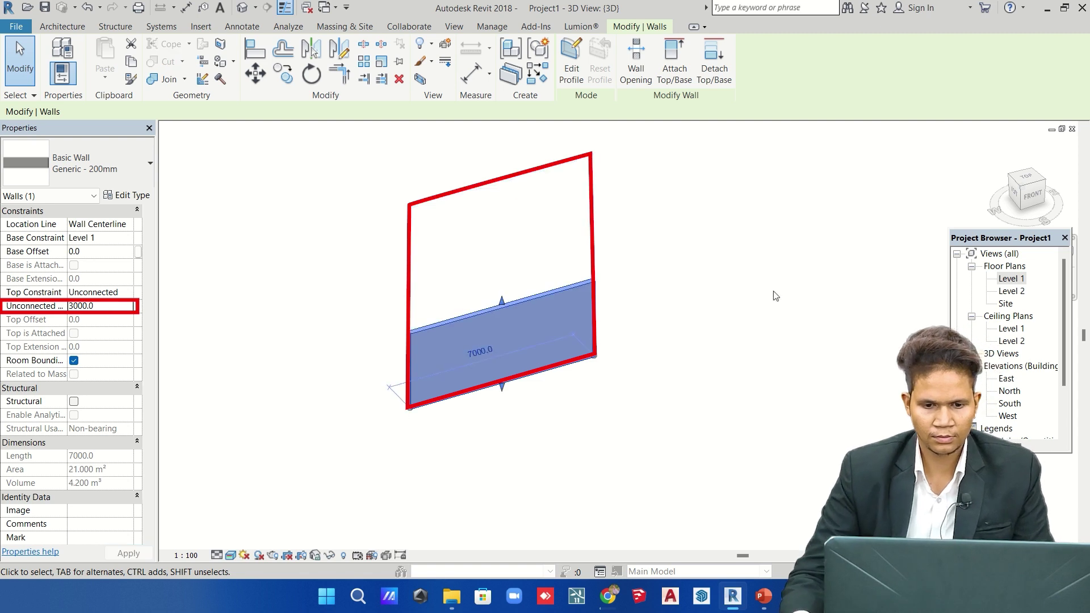
{"action": "key", "text": "Escape"}
{"action": "scroll", "coordinate": [475, 359], "scroll_direction": "up", "scroll_amount": 3}
{"action": "scroll", "coordinate": [475, 356], "scroll_direction": "up", "scroll_amount": 2}
{"action": "scroll", "coordinate": [540, 338], "scroll_direction": "down", "scroll_amount": 4}
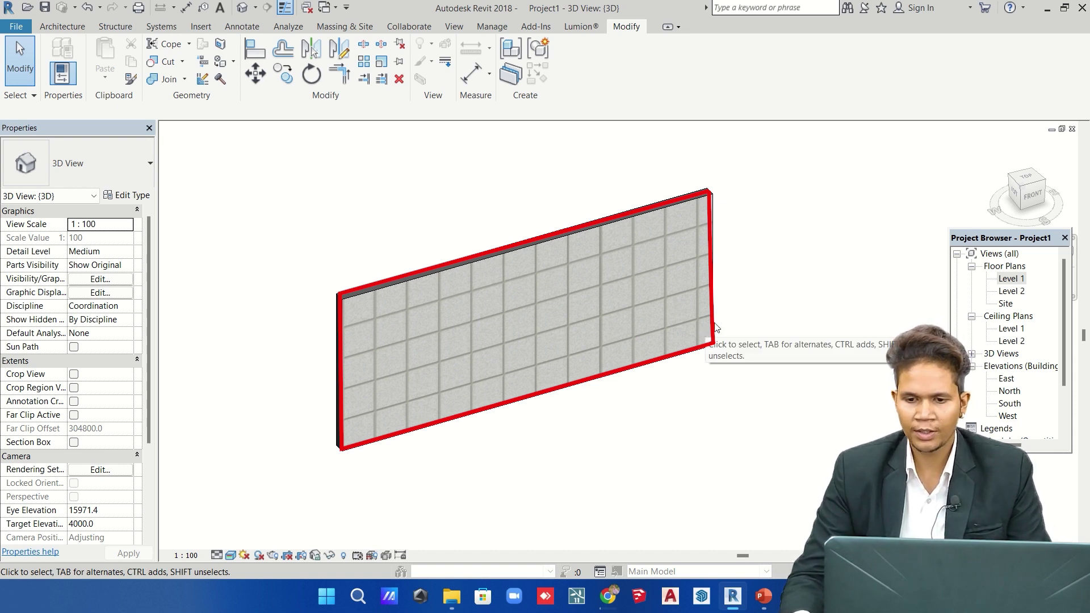
{"action": "double_click", "coordinate": [1012, 279]}
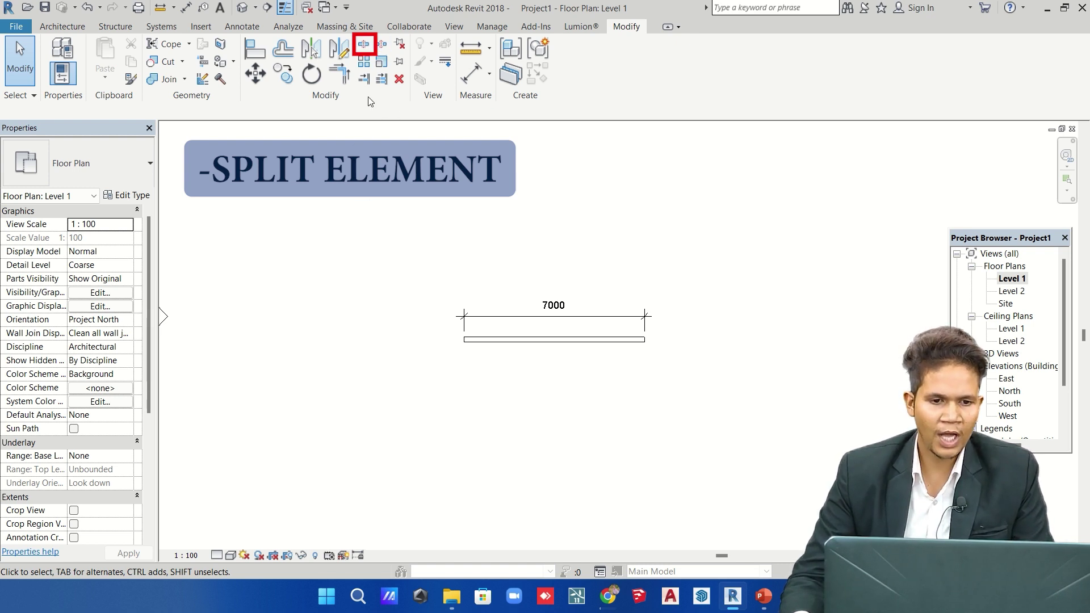
Split the 7000 mm wall into separate segments with Split Element, starting near its left end
{"action": "left_click", "coordinate": [367, 48]}
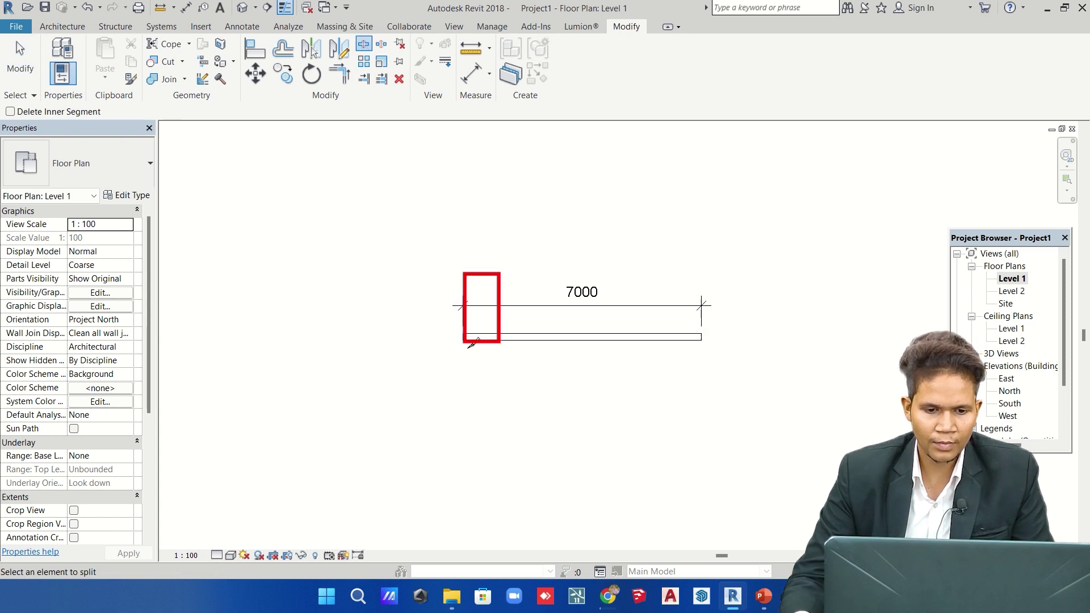
{"action": "scroll", "coordinate": [468, 335], "scroll_direction": "up", "scroll_amount": 2}
{"action": "scroll", "coordinate": [473, 324], "scroll_direction": "up", "scroll_amount": 3}
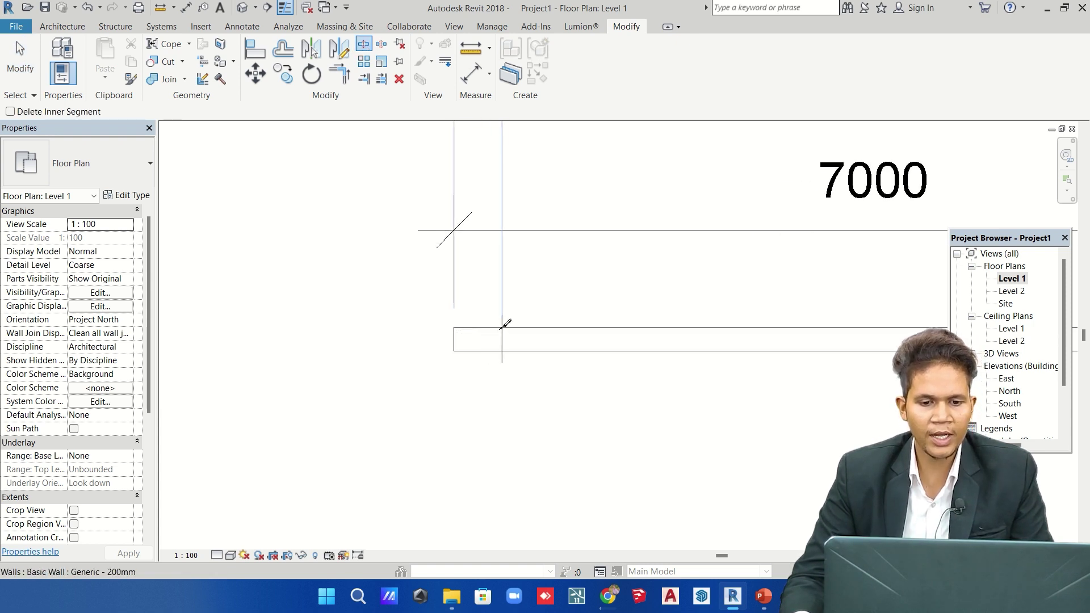
{"action": "scroll", "coordinate": [502, 325], "scroll_direction": "down", "scroll_amount": 2}
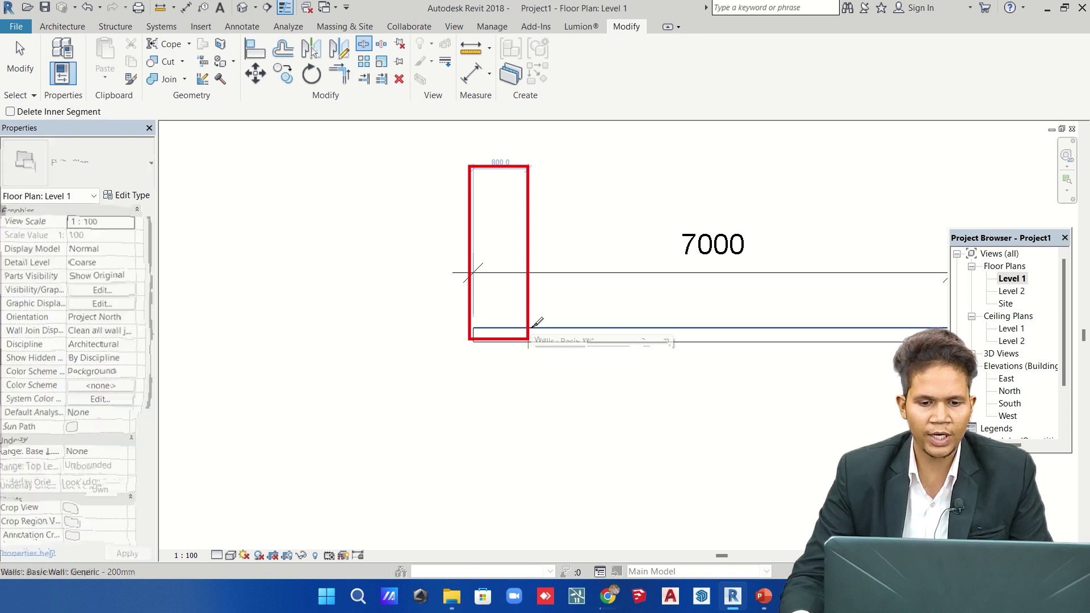
{"action": "left_click", "coordinate": [536, 323]}
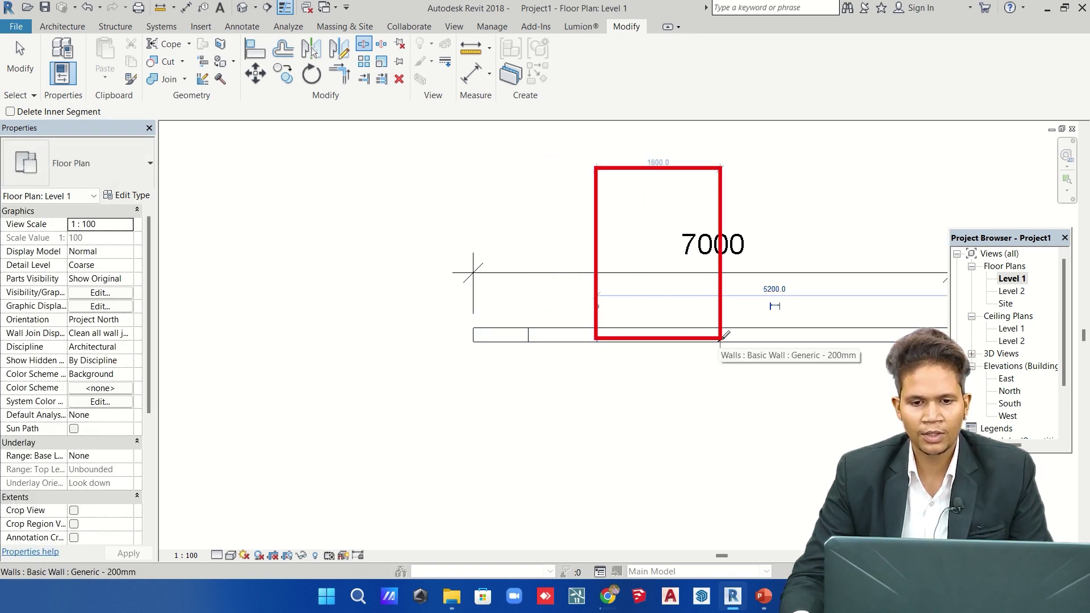
{"action": "scroll", "coordinate": [508, 404], "scroll_direction": "down", "scroll_amount": 2}
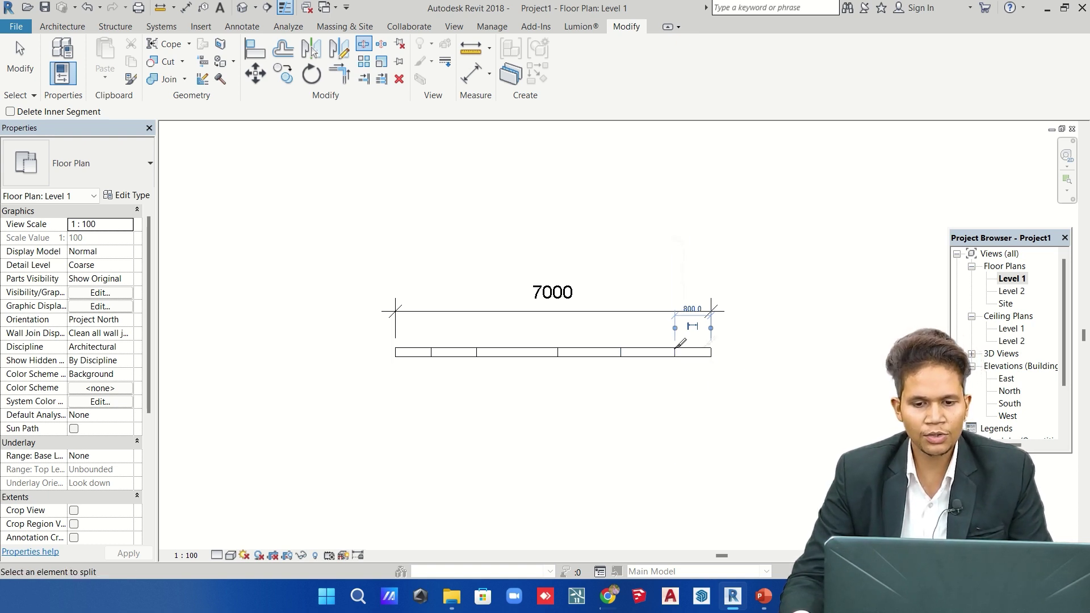
{"action": "key", "text": "Escape"}
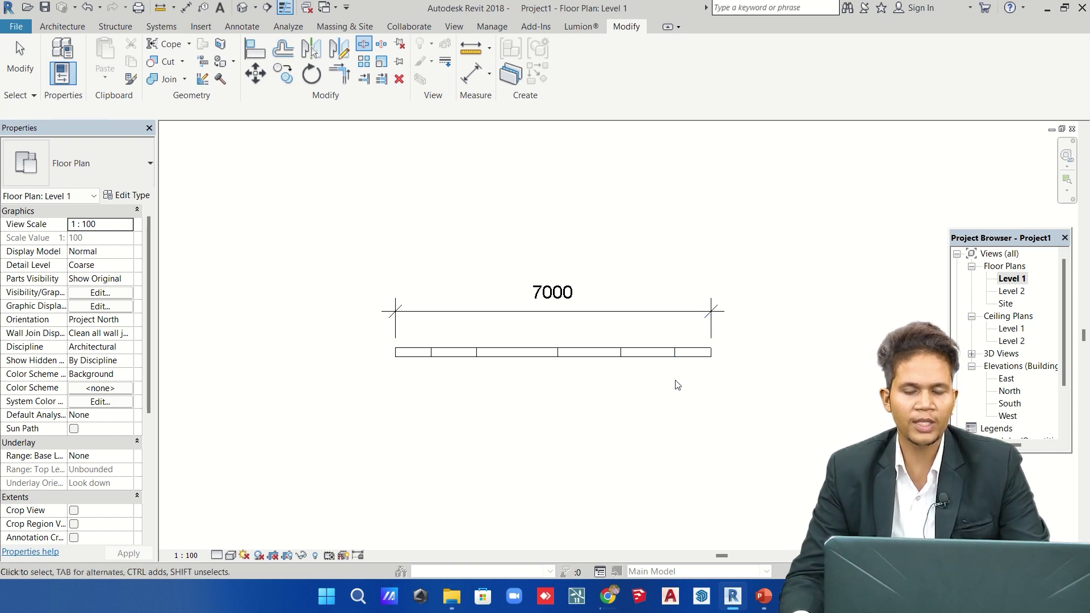
{"action": "key", "text": "Escape"}
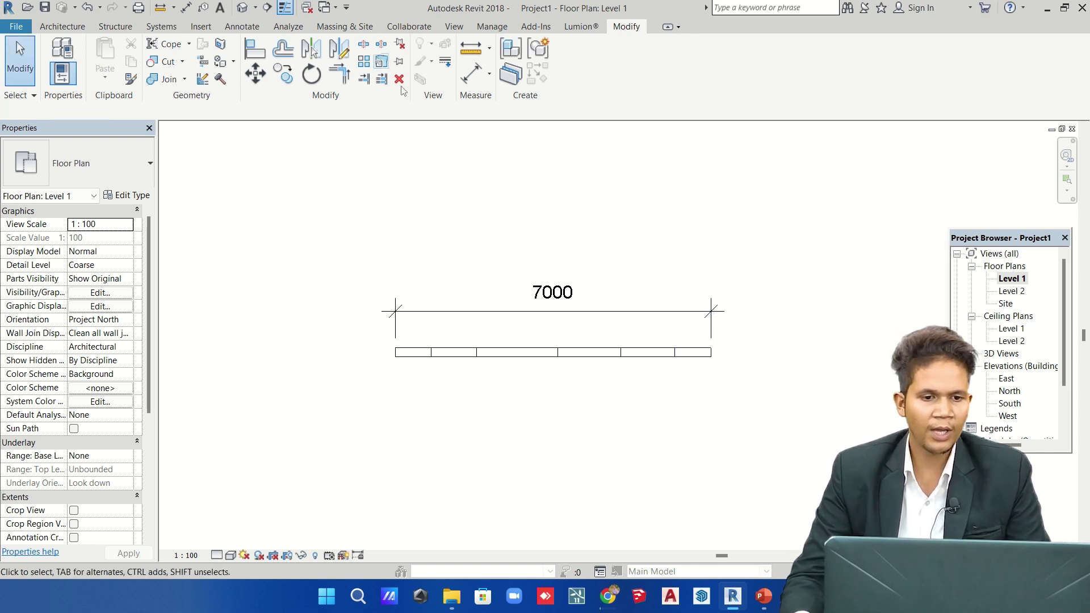
In 3D, paint the right segments Brick Common, Cherry and gray cast concrete
{"action": "left_click", "coordinate": [242, 7]}
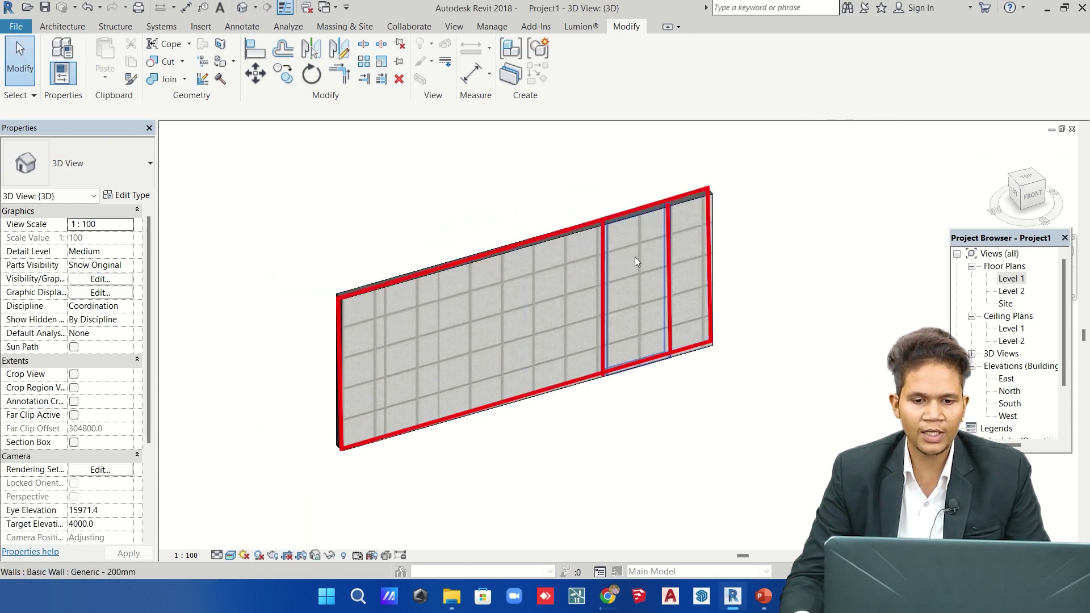
{"action": "left_click", "coordinate": [219, 64]}
{"action": "left_click", "coordinate": [937, 119]}
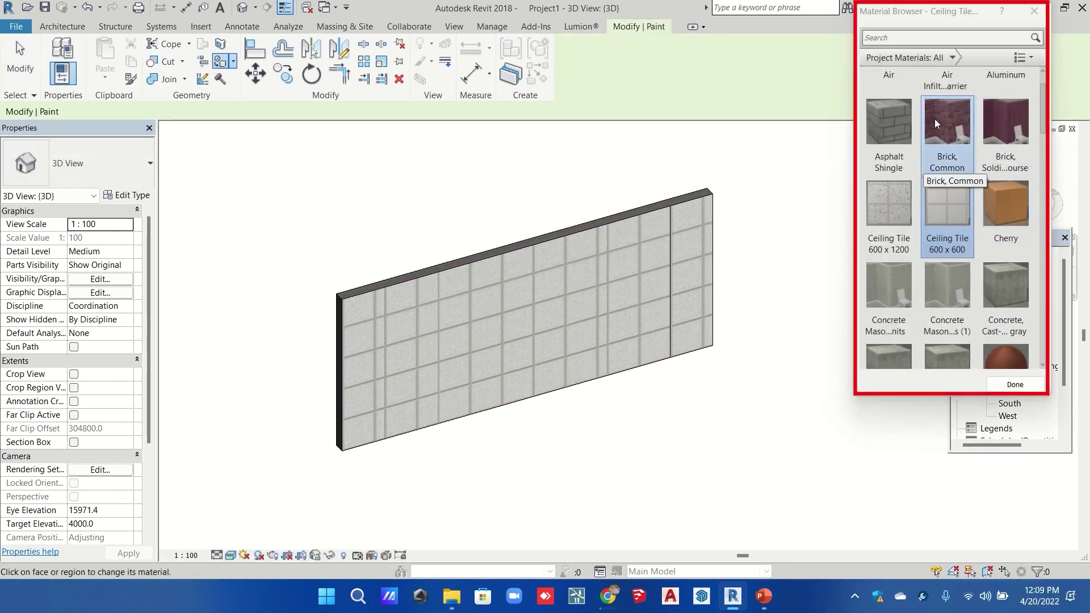
{"action": "left_click", "coordinate": [680, 264]}
{"action": "left_click", "coordinate": [999, 202]}
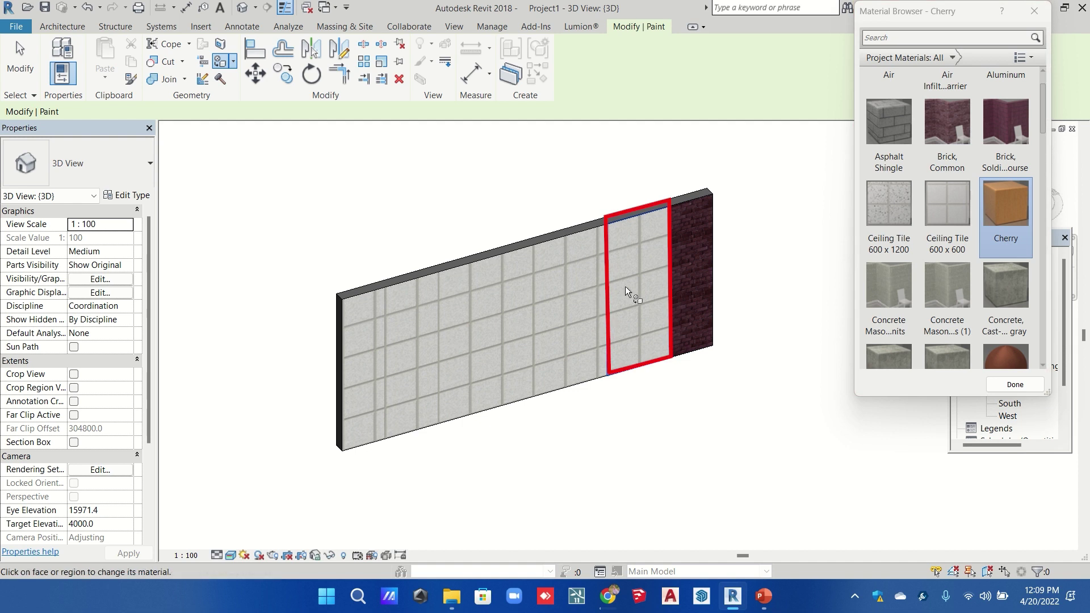
{"action": "left_click", "coordinate": [625, 286]}
{"action": "left_click", "coordinate": [1000, 292]}
{"action": "left_click", "coordinate": [573, 288]}
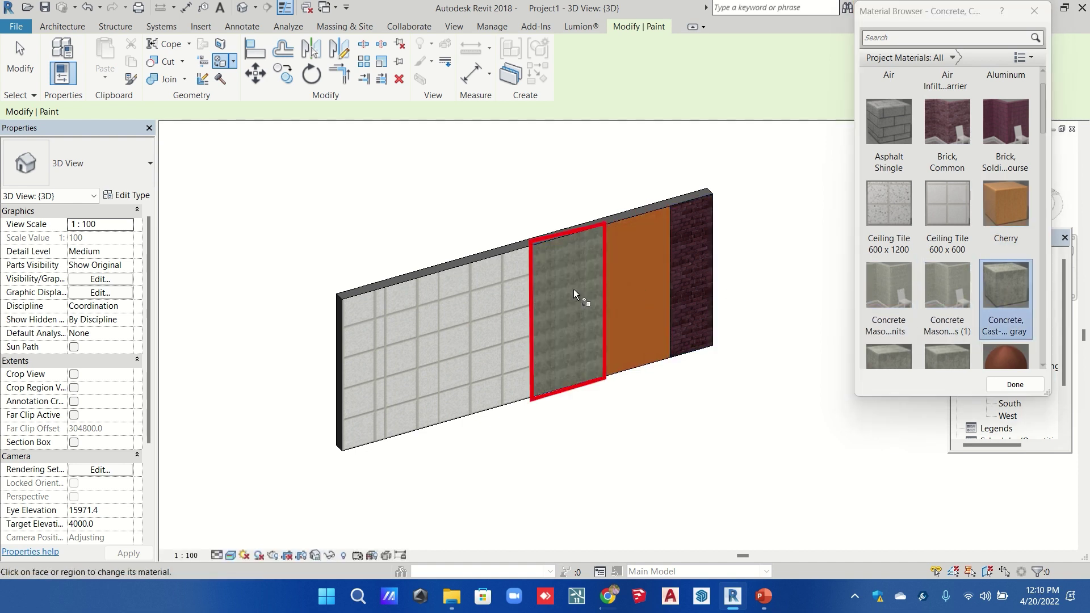
Paint the remaining left segments Metal Deck, Parking Stripe and Oak Flooring
{"action": "scroll", "coordinate": [937, 227], "scroll_direction": "down", "scroll_amount": 5}
{"action": "left_click", "coordinate": [905, 249]}
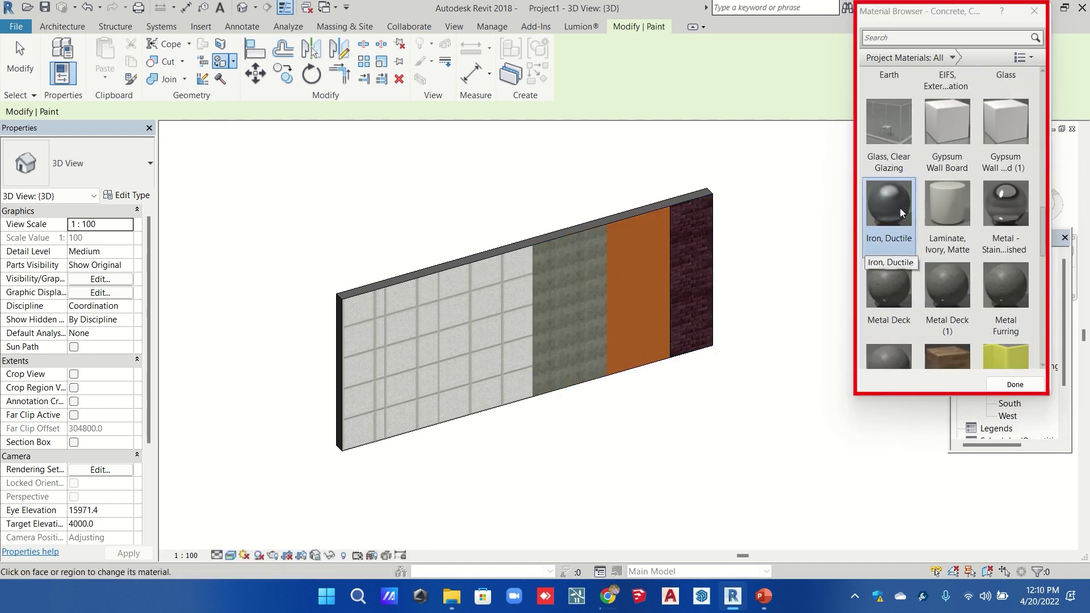
{"action": "left_click", "coordinate": [889, 284]}
{"action": "left_click", "coordinate": [489, 302]}
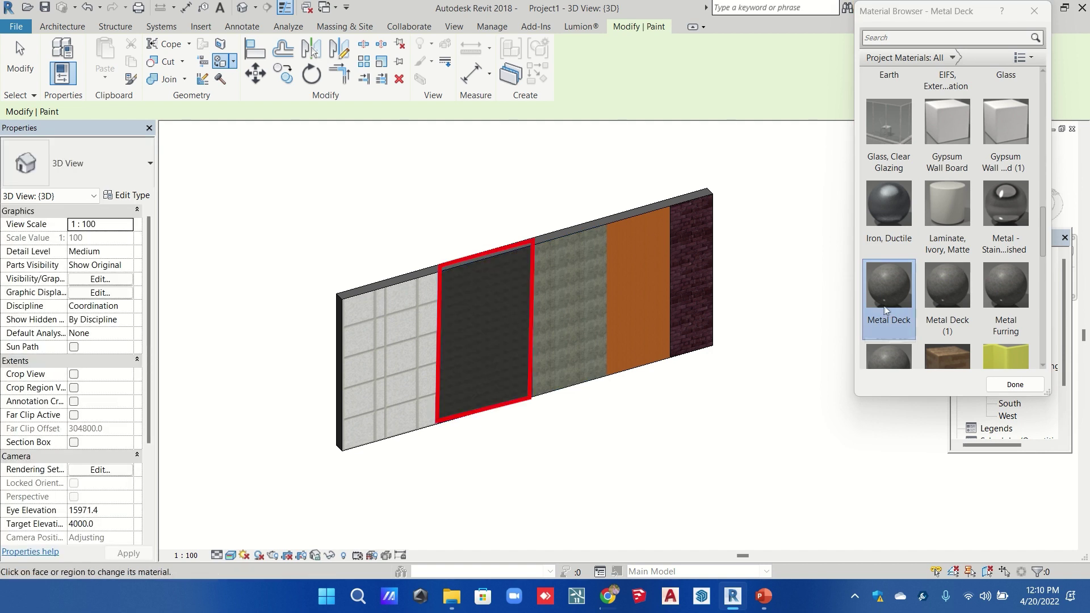
{"action": "scroll", "coordinate": [994, 318], "scroll_direction": "down", "scroll_amount": 1}
{"action": "left_click", "coordinate": [1005, 321]}
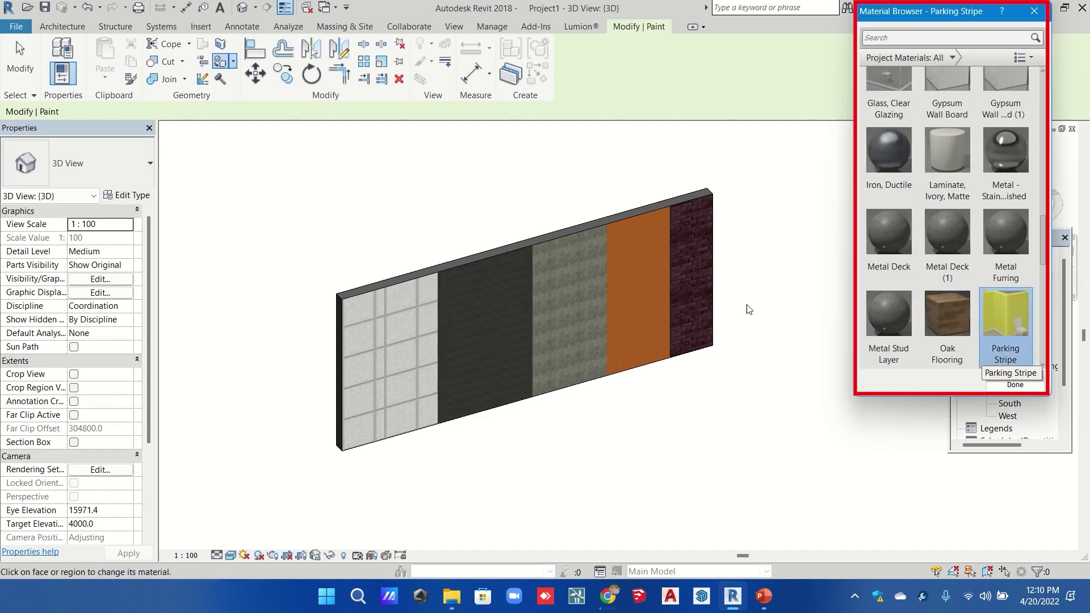
{"action": "left_click", "coordinate": [427, 331]}
{"action": "left_click", "coordinate": [947, 318]}
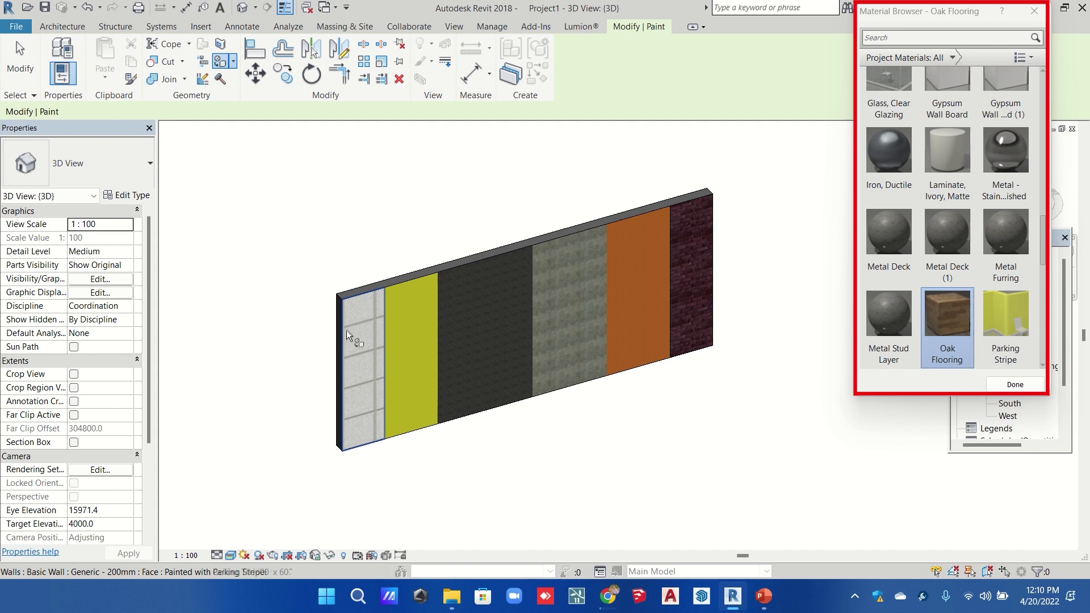
{"action": "left_click", "coordinate": [363, 328]}
{"action": "scroll", "coordinate": [908, 136], "scroll_direction": "up", "scroll_amount": 1}
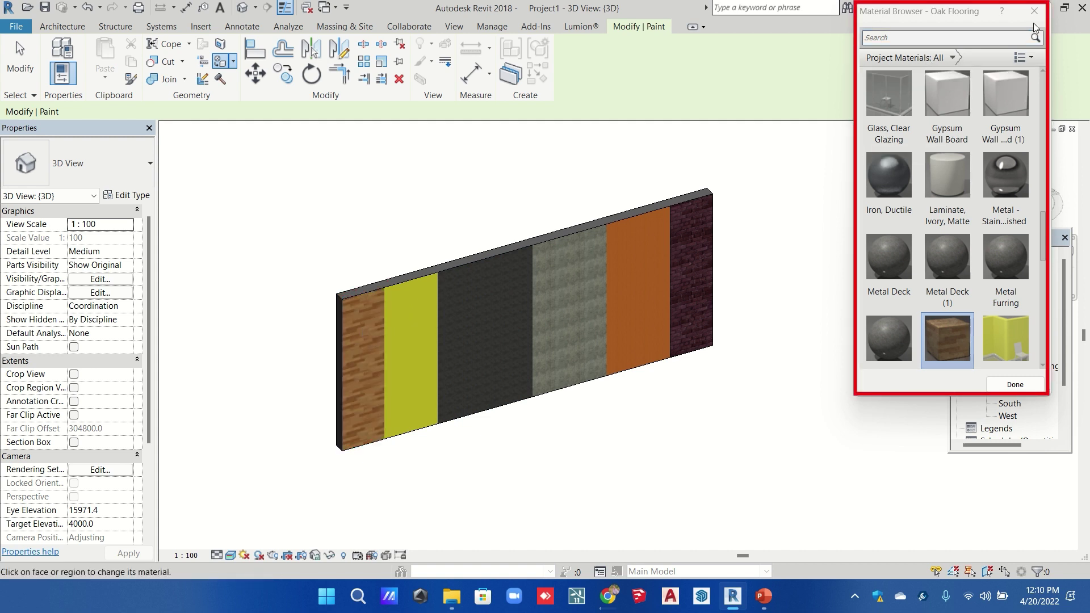
{"action": "left_click", "coordinate": [1033, 12]}
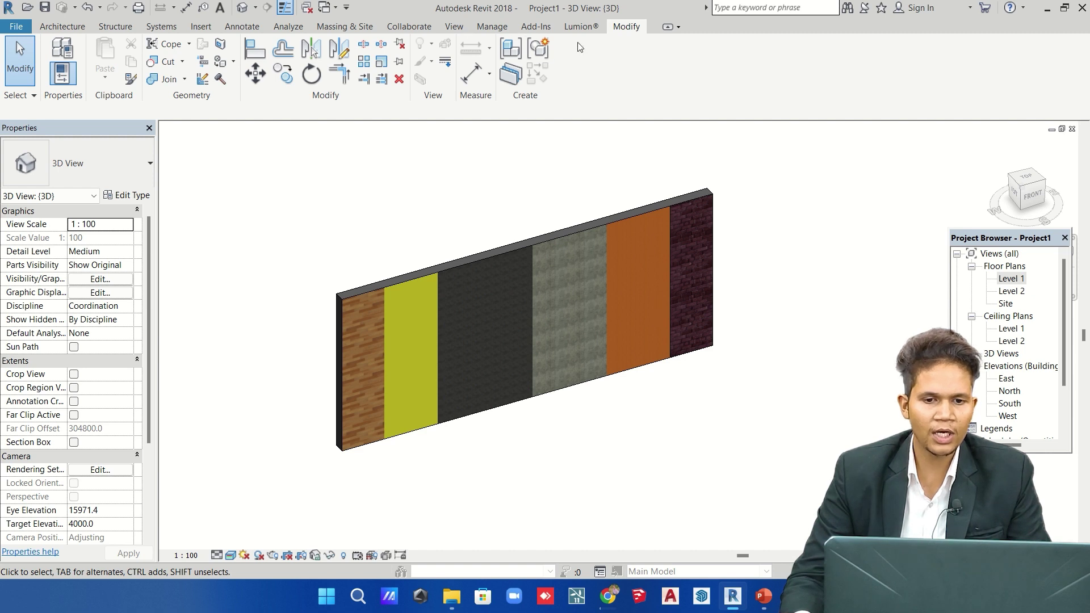
Split the oak segment horizontally at 800 and higher, and split the middle segments by height
{"action": "left_click", "coordinate": [367, 50]}
{"action": "scroll", "coordinate": [351, 363], "scroll_direction": "up", "scroll_amount": 4}
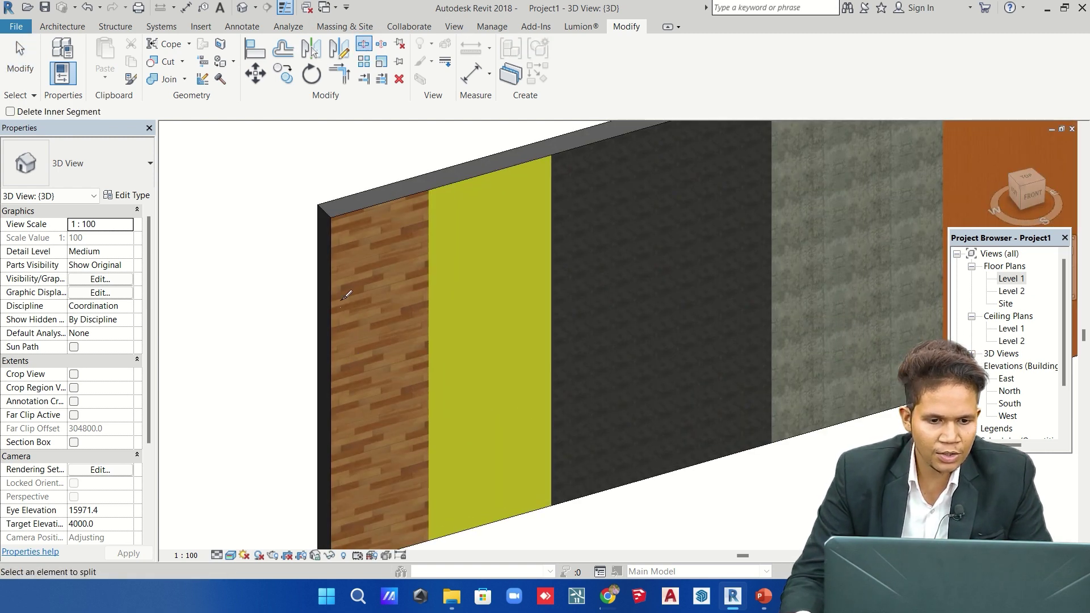
{"action": "scroll", "coordinate": [338, 261], "scroll_direction": "down", "scroll_amount": 4}
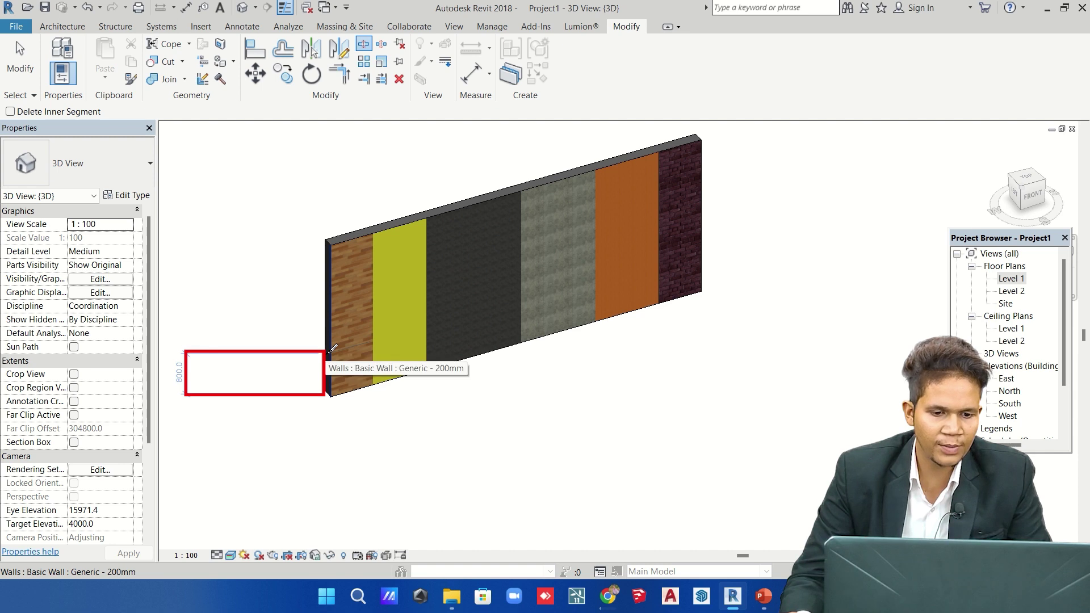
{"action": "left_click", "coordinate": [332, 347]}
{"action": "scroll", "coordinate": [341, 354], "scroll_direction": "up", "scroll_amount": 3}
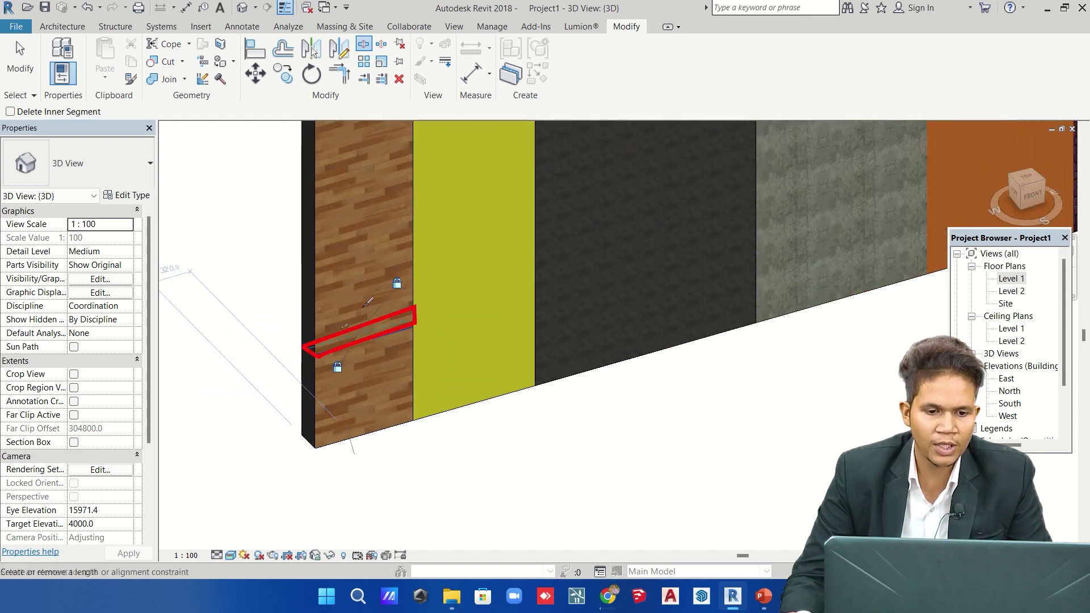
{"action": "scroll", "coordinate": [344, 302], "scroll_direction": "down", "scroll_amount": 3}
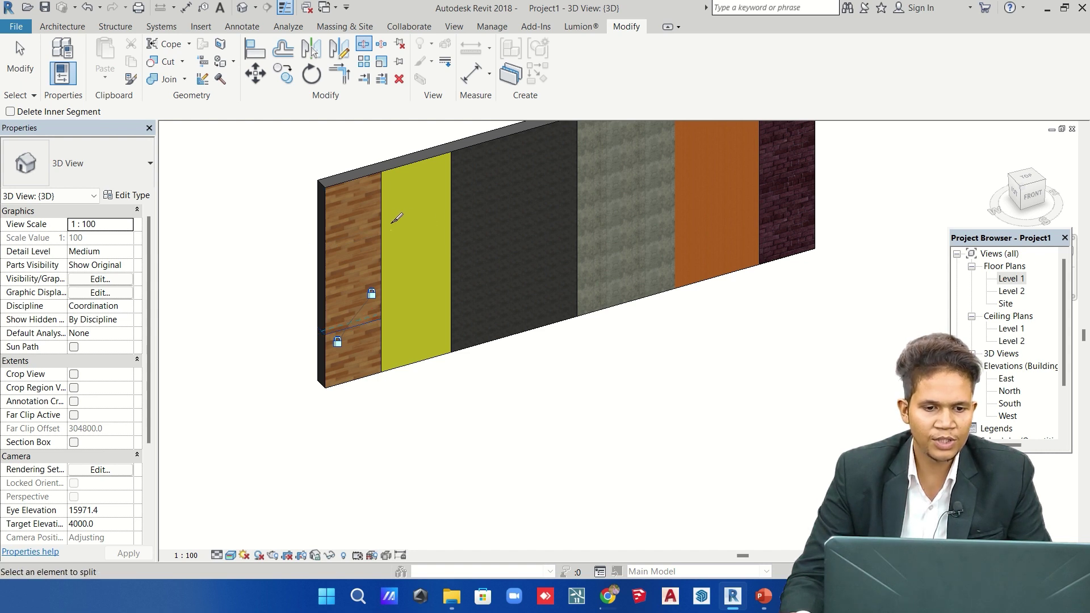
{"action": "left_click", "coordinate": [384, 226]}
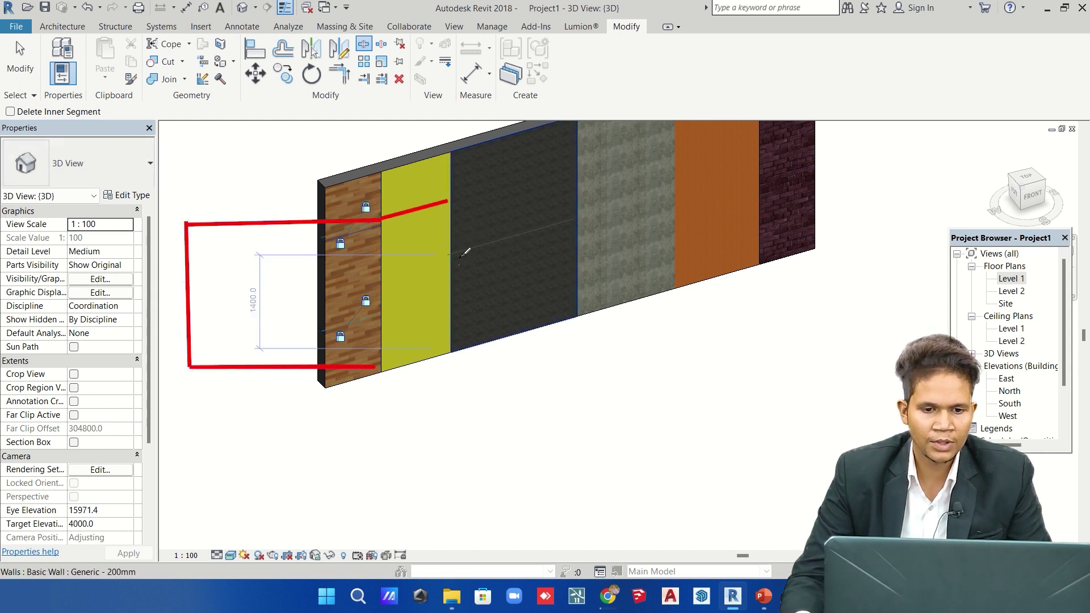
{"action": "scroll", "coordinate": [460, 248], "scroll_direction": "down", "scroll_amount": 3}
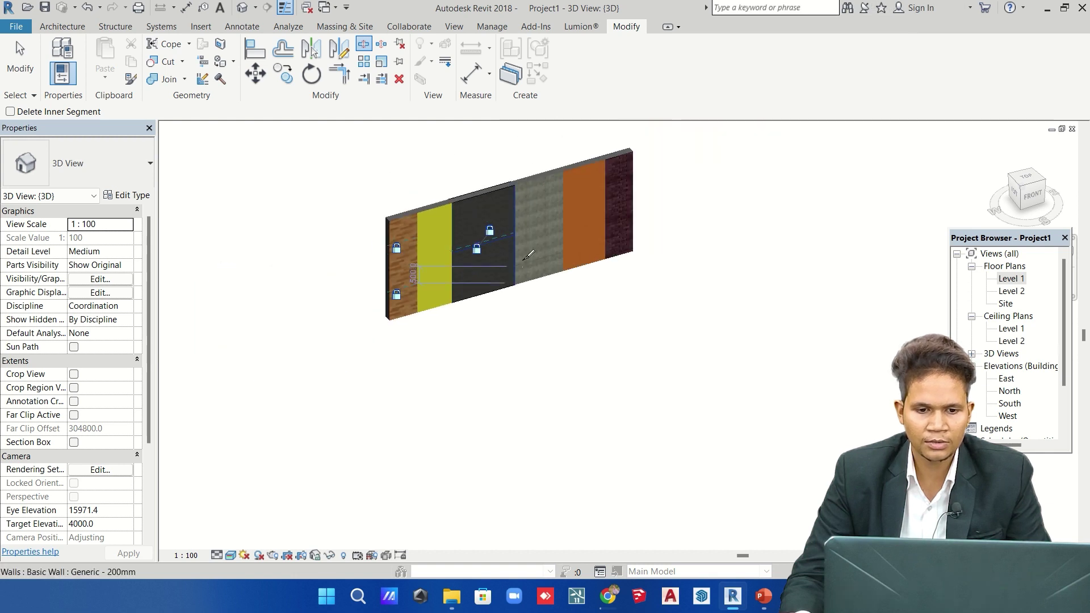
{"action": "left_click", "coordinate": [517, 258]}
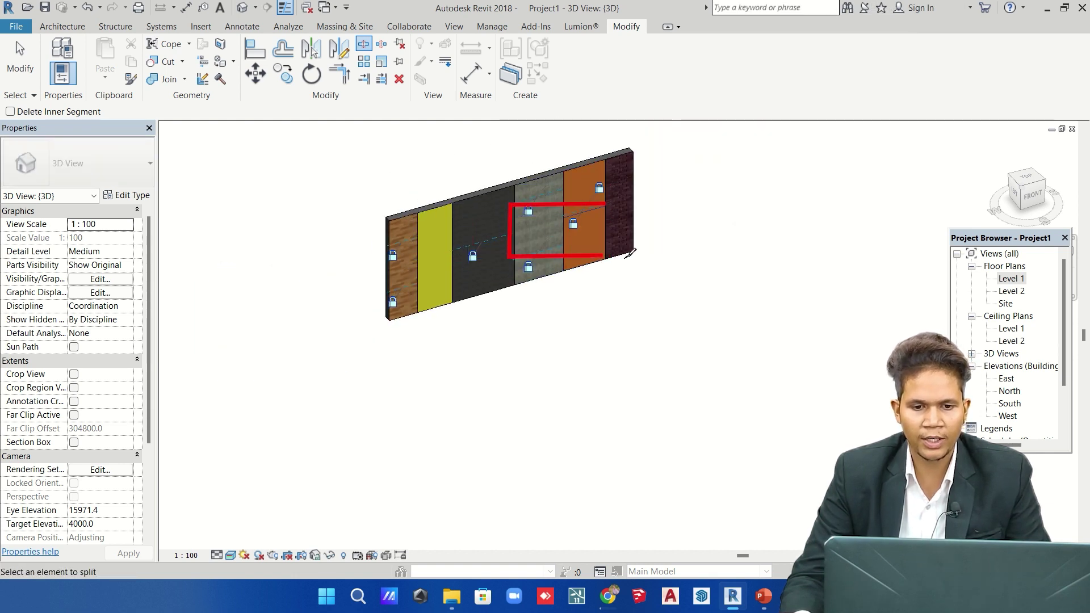
{"action": "scroll", "coordinate": [620, 227], "scroll_direction": "up", "scroll_amount": 3}
{"action": "scroll", "coordinate": [620, 226], "scroll_direction": "down", "scroll_amount": 3}
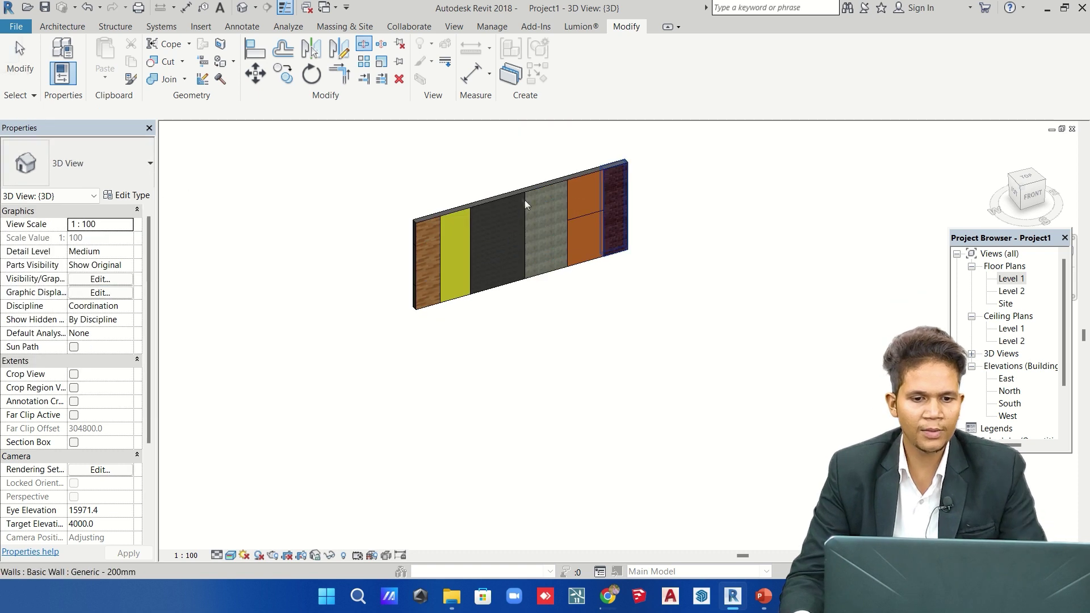
{"action": "key", "text": "Escape"}
Paint several split wall faces with Softwood, Lumber
{"action": "left_click", "coordinate": [226, 61]}
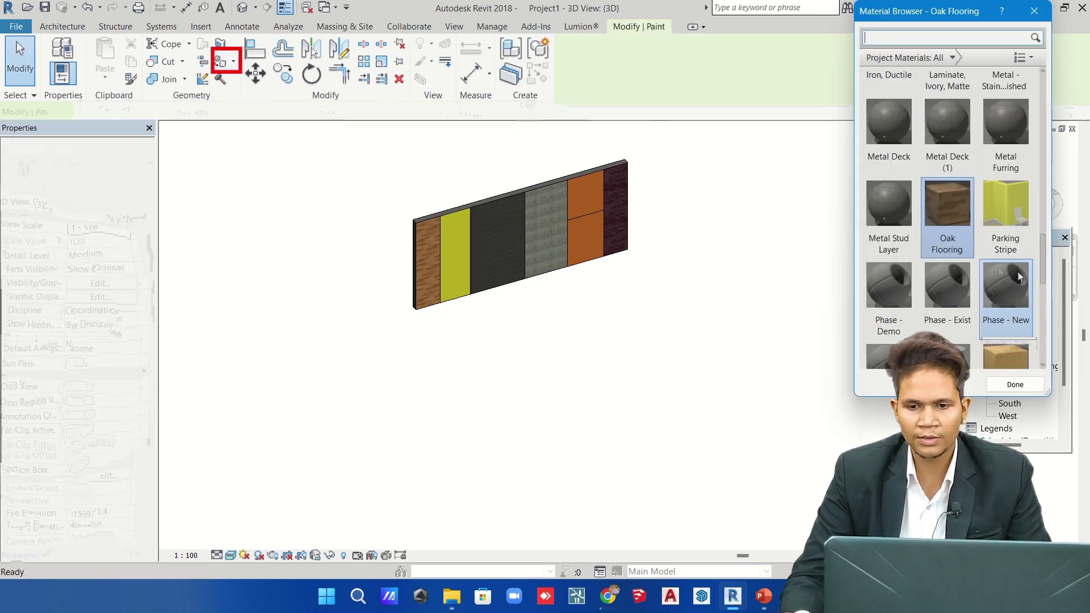
{"action": "scroll", "coordinate": [1002, 238], "scroll_direction": "down", "scroll_amount": 5}
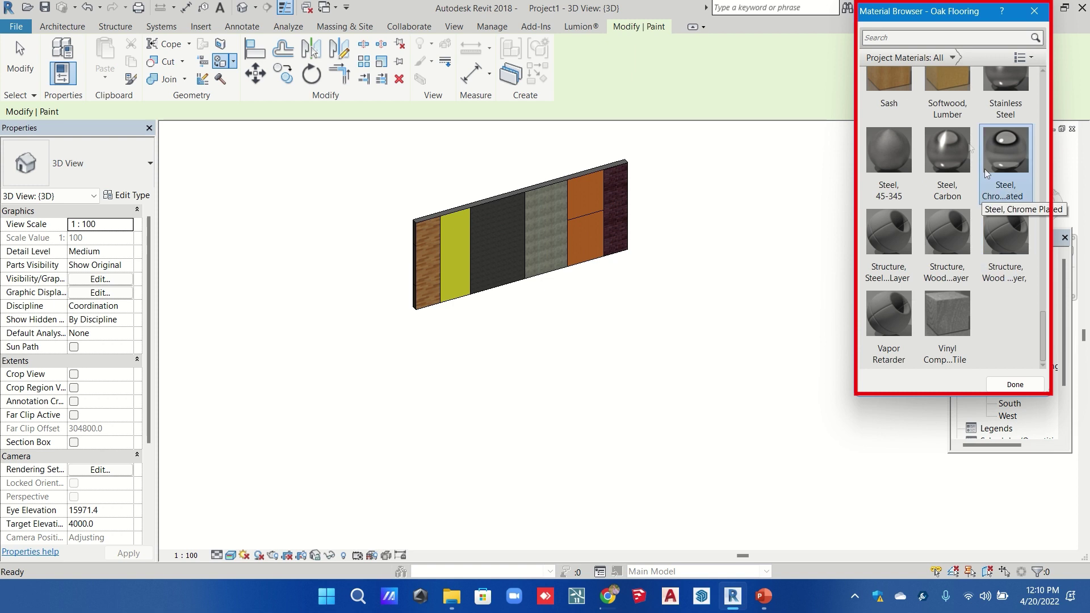
{"action": "scroll", "coordinate": [965, 131], "scroll_direction": "up", "scroll_amount": 1}
{"action": "left_click", "coordinate": [945, 93]}
{"action": "left_click", "coordinate": [429, 248]}
{"action": "scroll", "coordinate": [428, 248], "scroll_direction": "up", "scroll_amount": 3}
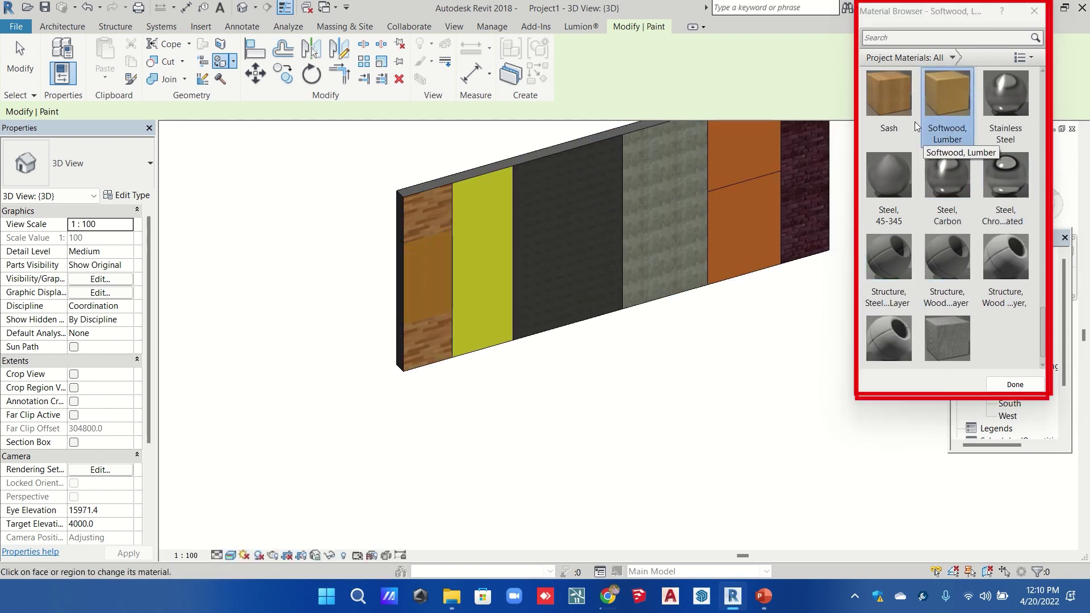
{"action": "left_click", "coordinate": [542, 226]}
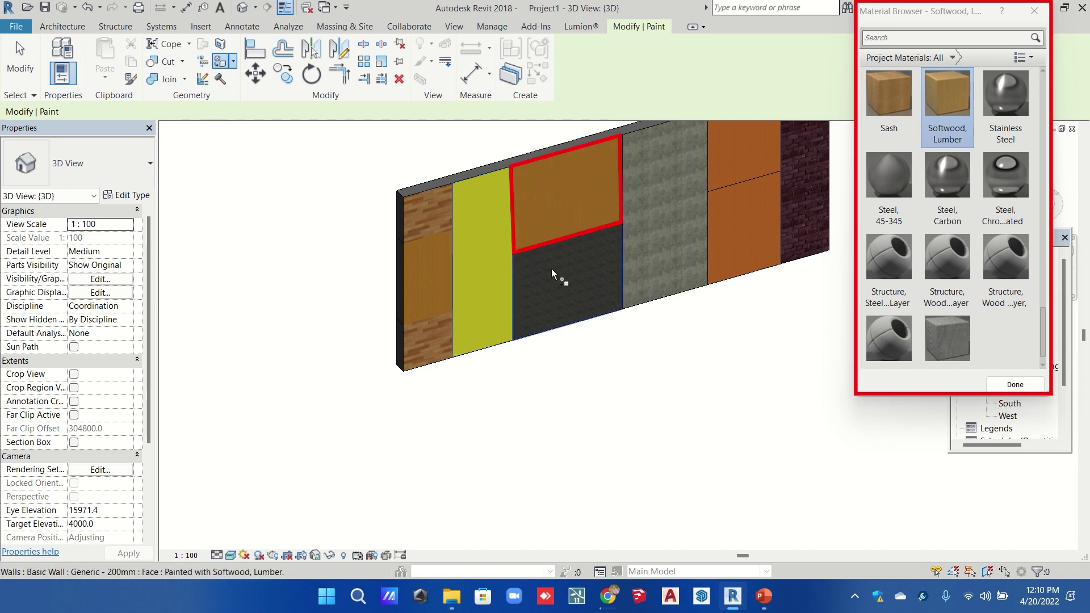
{"action": "left_click", "coordinate": [740, 223]}
{"action": "left_click", "coordinate": [675, 230]}
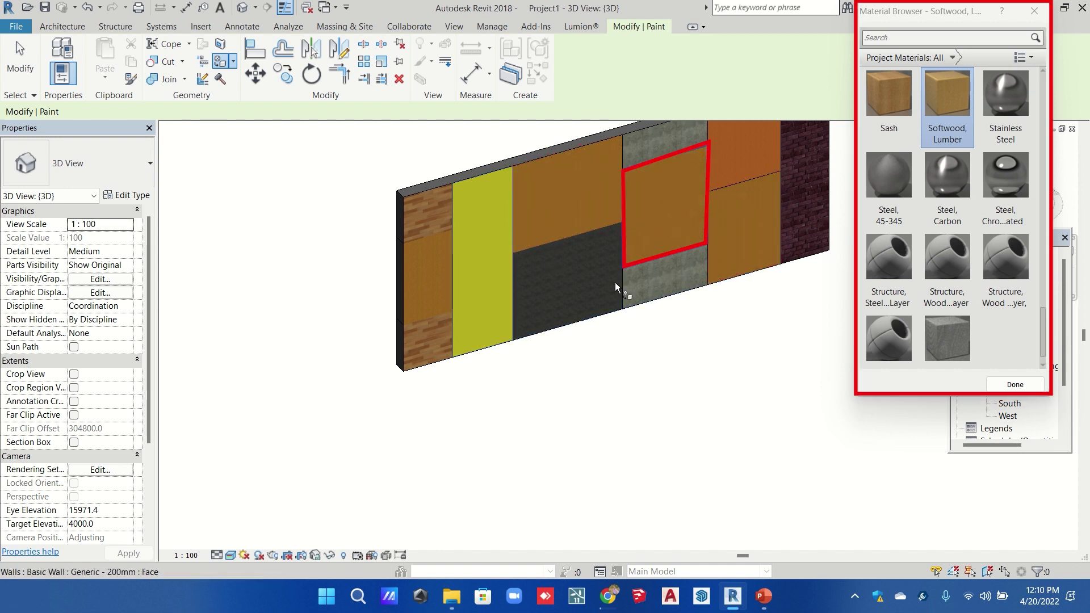
{"action": "scroll", "coordinate": [636, 301], "scroll_direction": "down", "scroll_amount": 2}
{"action": "middle_click_drag", "start_coordinate": [659, 318], "coordinate": [557, 359]}
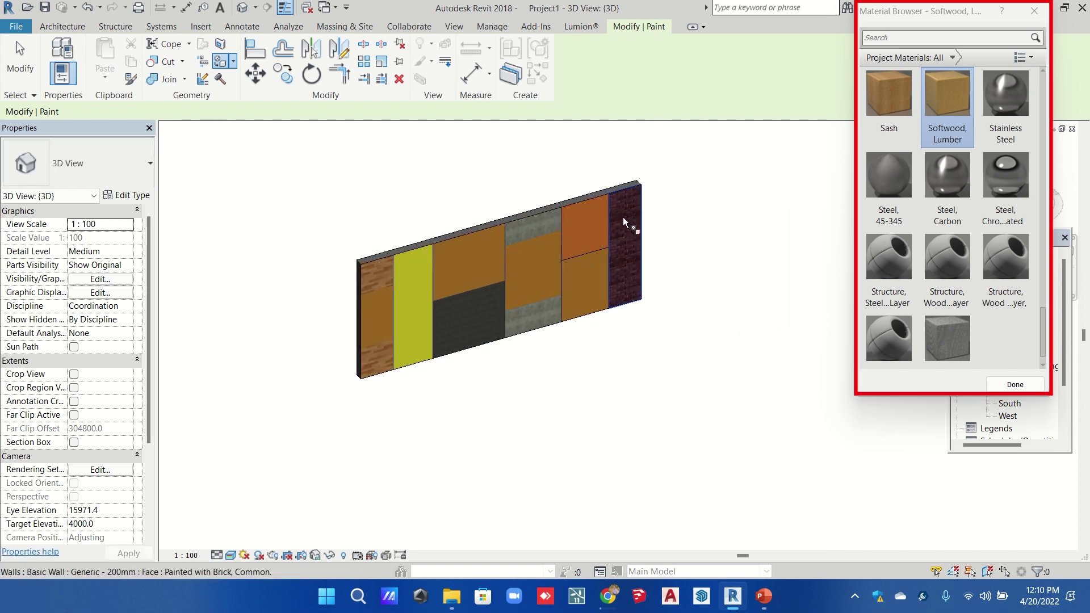
{"action": "left_click", "coordinate": [521, 322]}
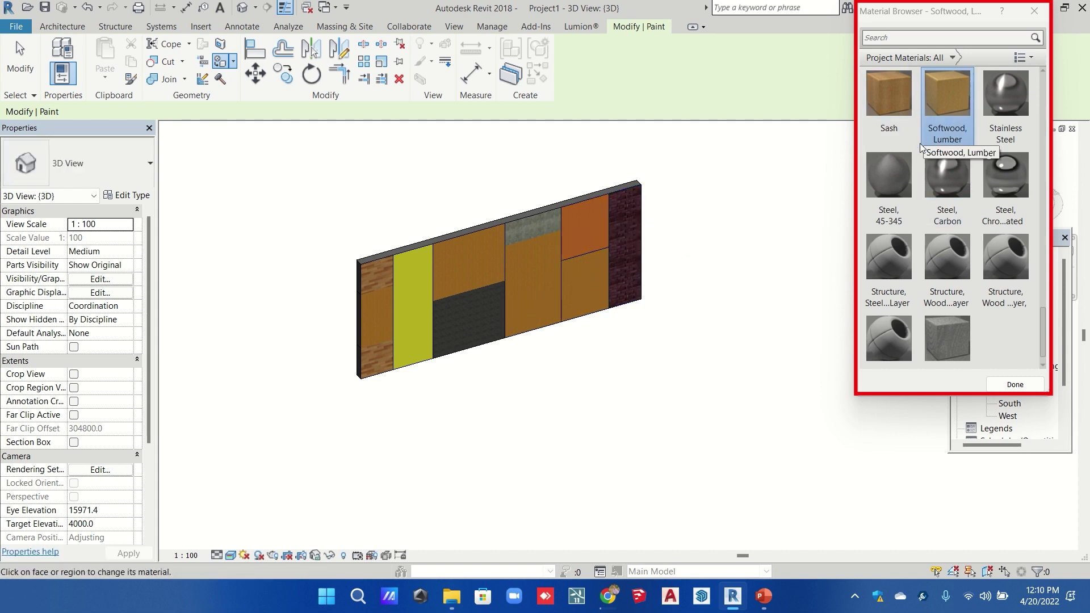
Paint the former Metal Deck face and the lower-right orange face with Door - Frame
{"action": "scroll", "coordinate": [951, 136], "scroll_direction": "up", "scroll_amount": 5}
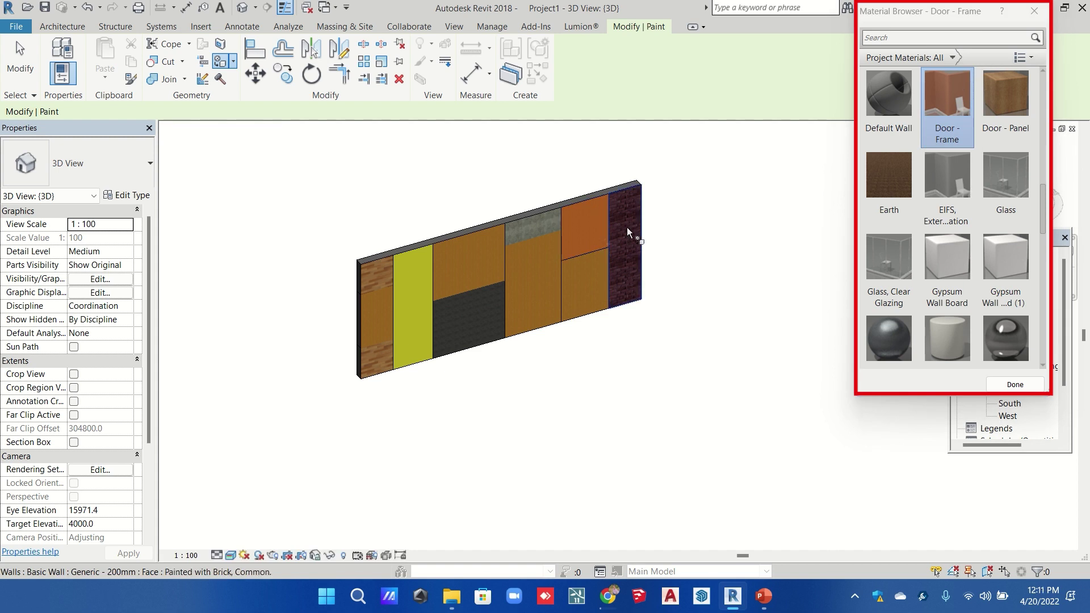
{"action": "scroll", "coordinate": [547, 276], "scroll_direction": "up", "scroll_amount": 2}
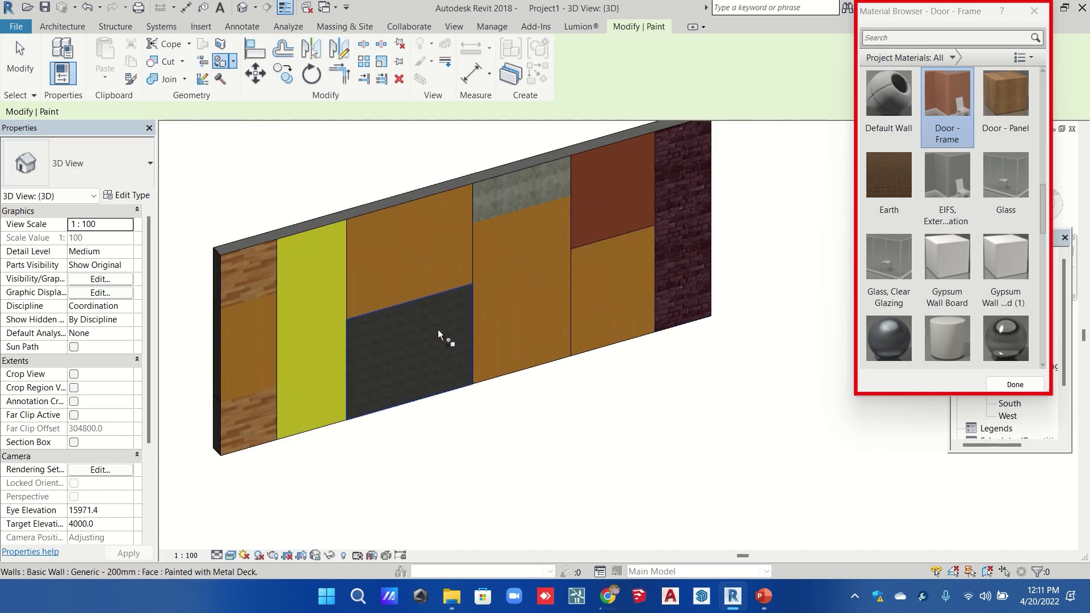
{"action": "left_click", "coordinate": [438, 329]}
{"action": "left_click", "coordinate": [616, 301]}
{"action": "scroll", "coordinate": [455, 335], "scroll_direction": "down", "scroll_amount": 3}
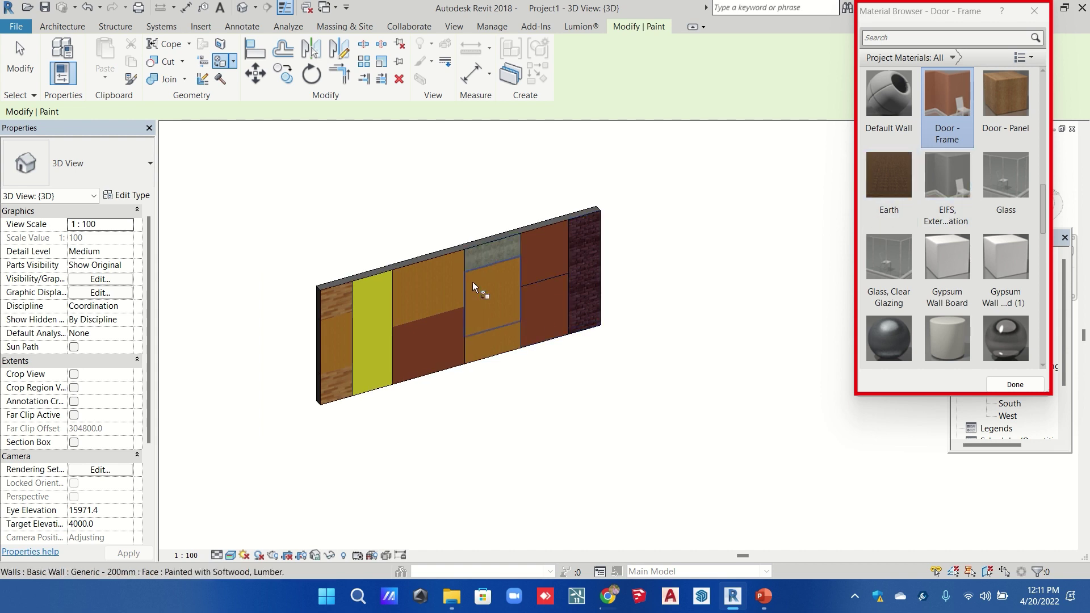
{"action": "left_click", "coordinate": [1043, 17]}
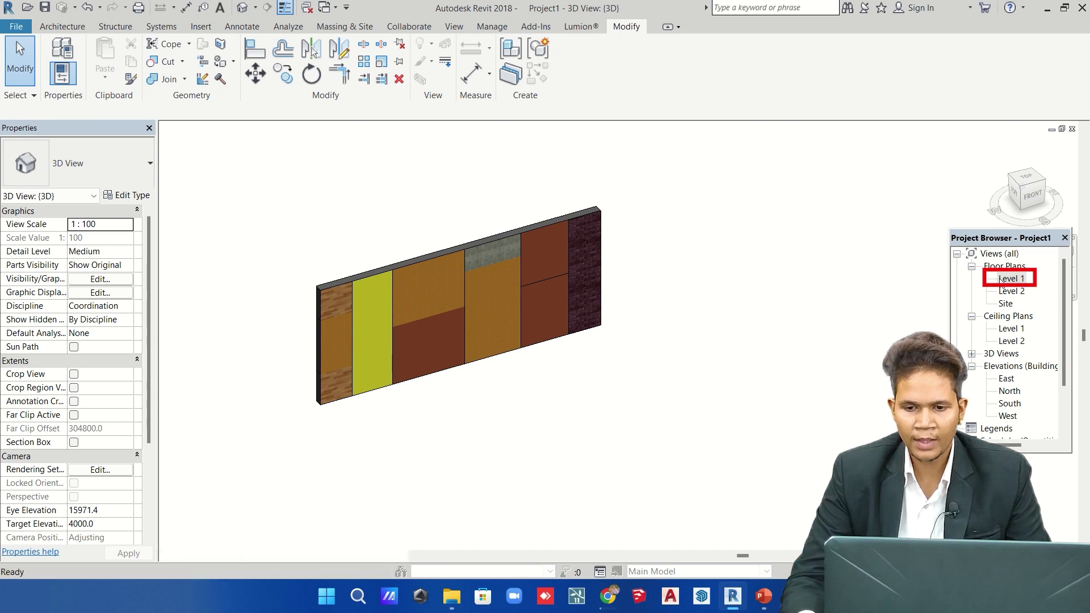
On Level 1, draw a 10900 × 5500 rectangle of walls beside the 7000 wall
{"action": "double_click", "coordinate": [1002, 279]}
{"action": "scroll", "coordinate": [456, 244], "scroll_direction": "down", "scroll_amount": 3}
{"action": "mouse_move", "coordinate": [680, 317]}
{"action": "middle_mouse_down"}
{"action": "mouse_move", "coordinate": [499, 277]}
{"action": "mouse_move", "coordinate": [406, 277]}
{"action": "middle_mouse_up"}
{"action": "left_click", "coordinate": [63, 26]}
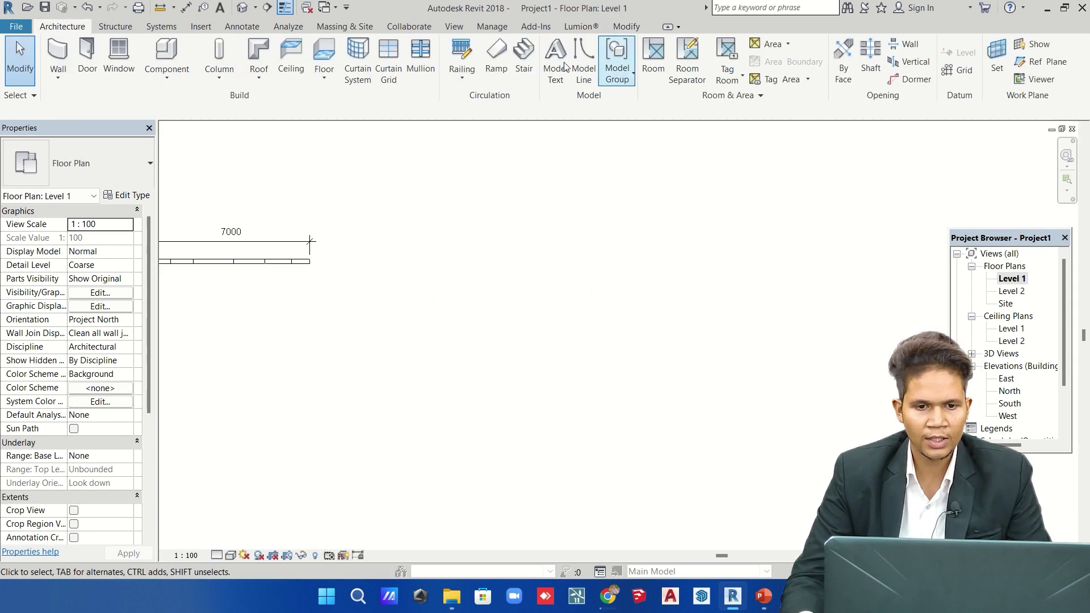
{"action": "left_click", "coordinate": [58, 54]}
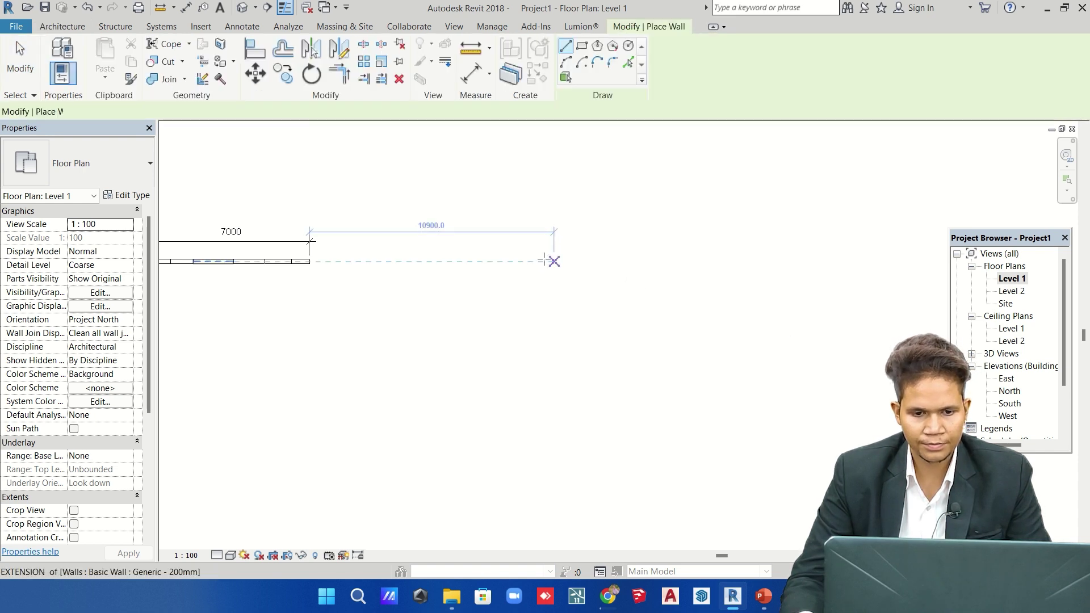
{"action": "left_click", "coordinate": [520, 216]}
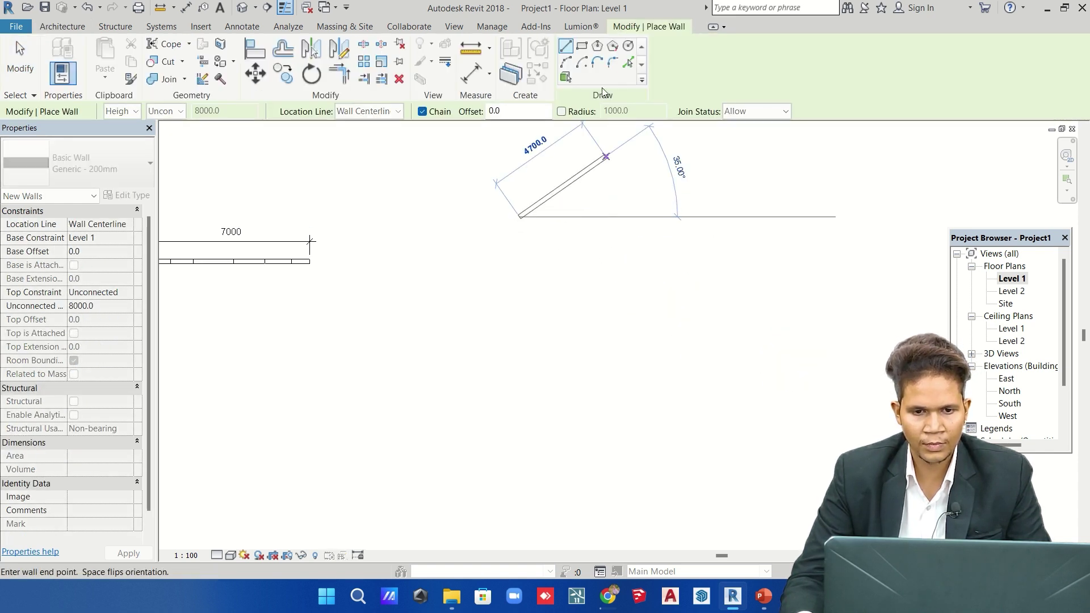
{"action": "left_click", "coordinate": [582, 46]}
{"action": "left_click", "coordinate": [523, 218]}
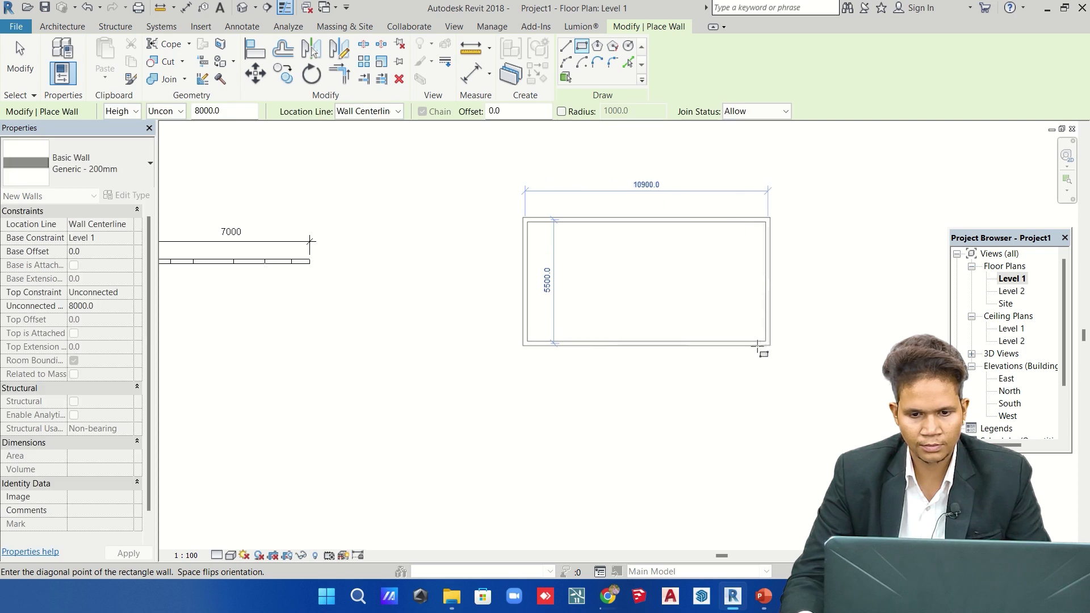
{"action": "left_click", "coordinate": [710, 360]}
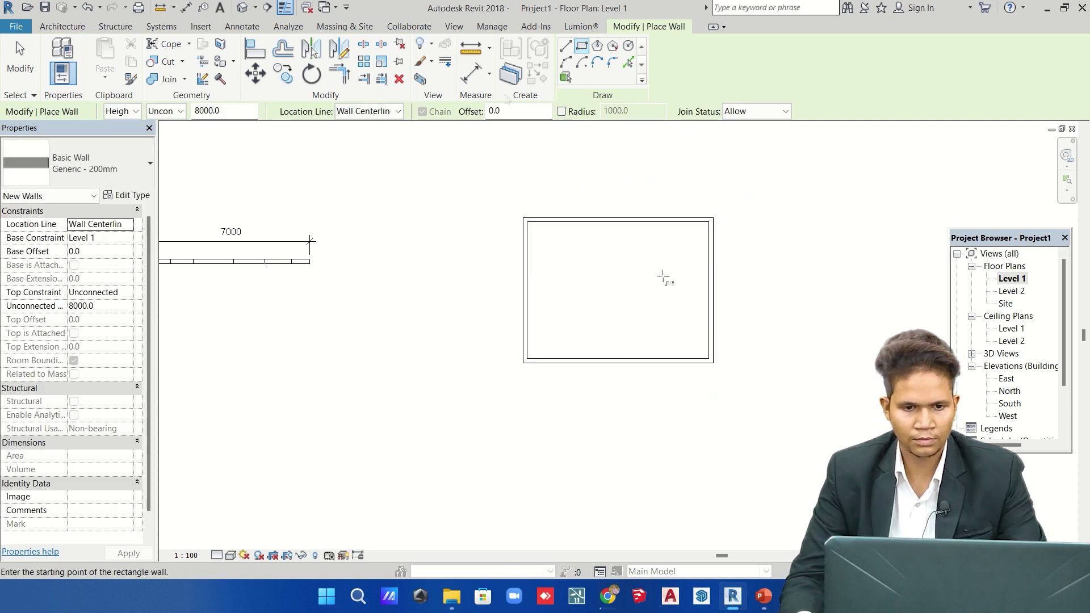
Add two horizontal interior walls and a vertical wall between them, then zoom to fit
{"action": "left_click", "coordinate": [565, 46]}
{"action": "left_click", "coordinate": [525, 261]}
{"action": "left_click", "coordinate": [711, 262]}
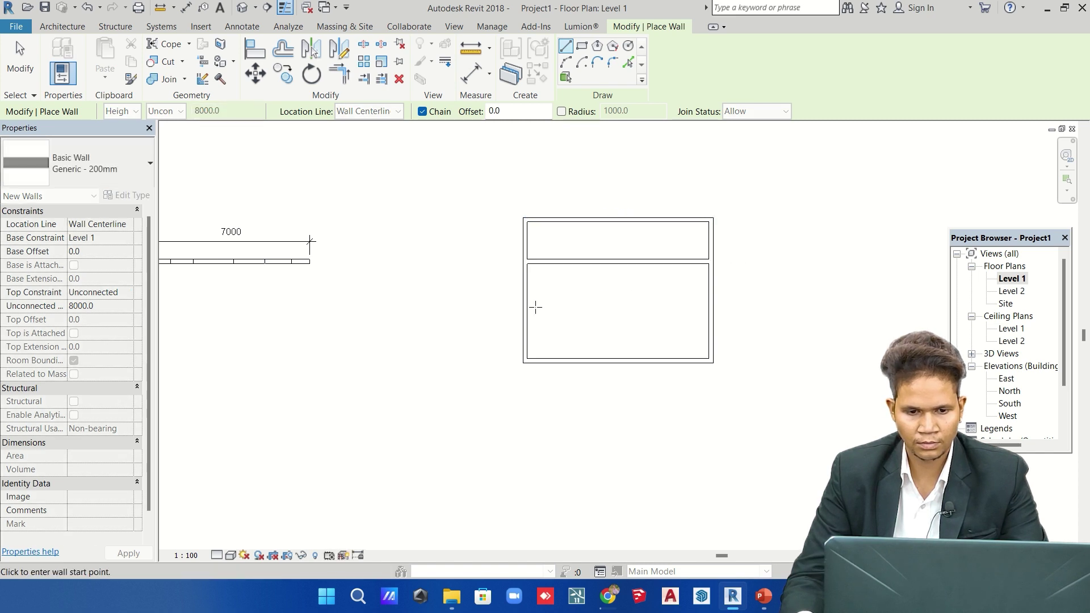
{"action": "left_click", "coordinate": [711, 309]}
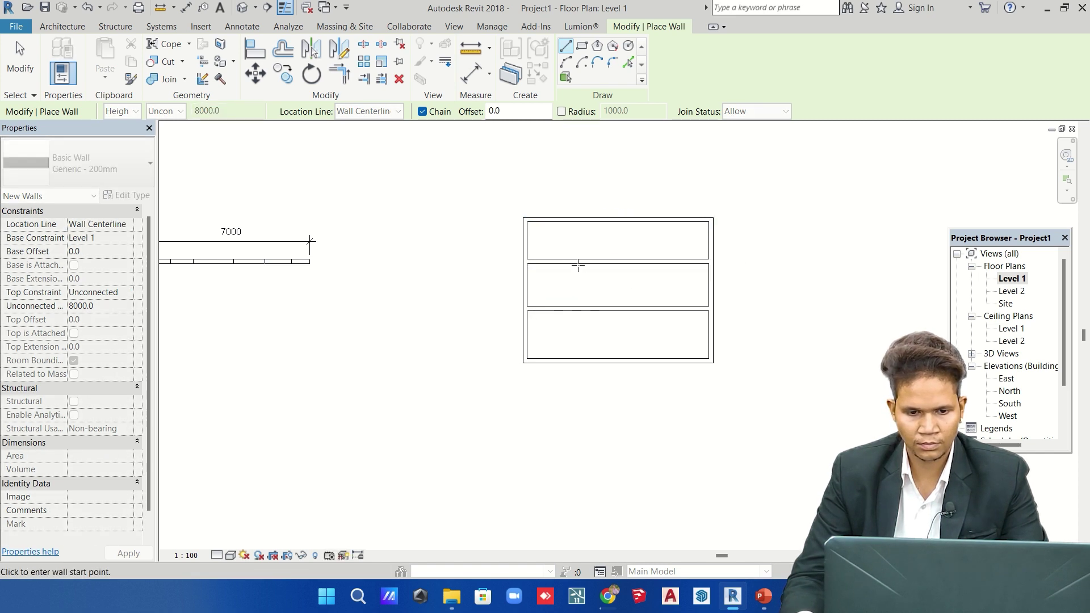
{"action": "left_click", "coordinate": [572, 261]}
{"action": "left_click", "coordinate": [572, 308]}
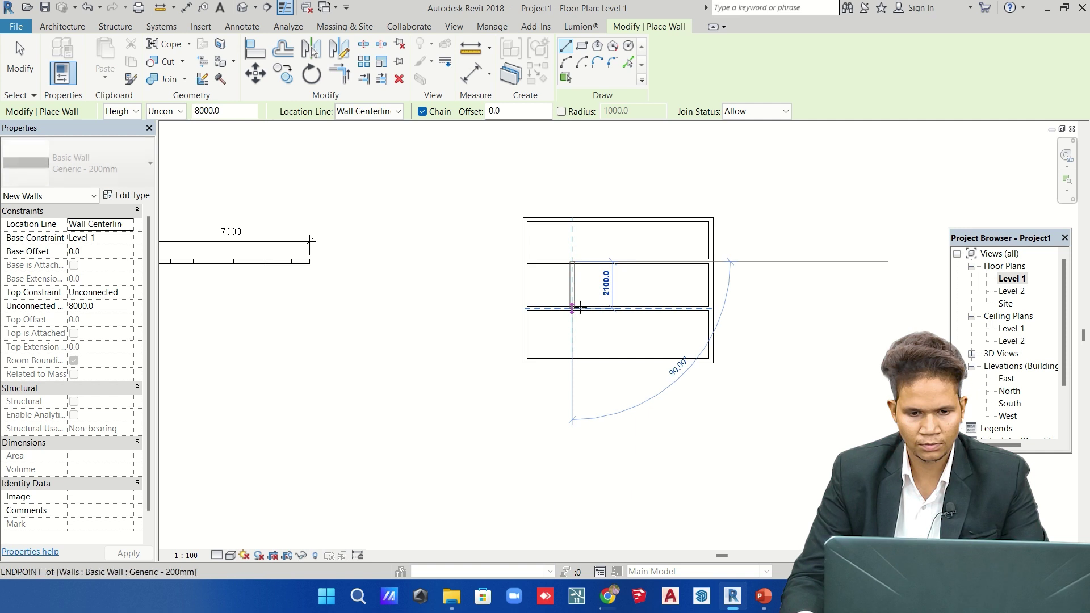
{"action": "key", "text": "Escape"}
{"action": "key", "text": "Escape"}
{"action": "key", "text": "z"}
{"action": "key", "text": "f"}
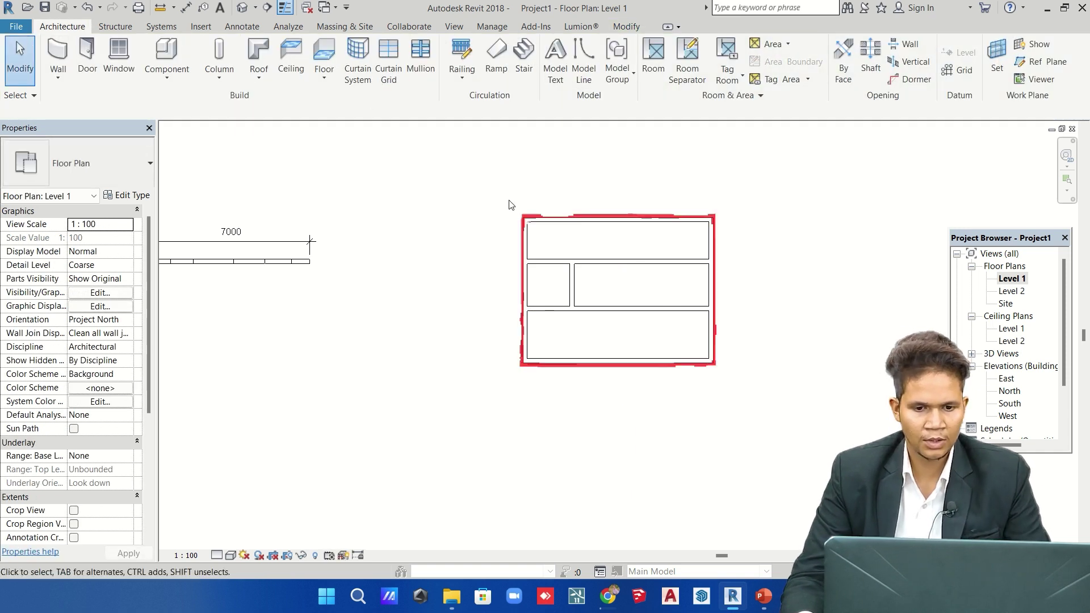
Place a 0915 x 2134mm single-flush door in the wall below the middle-right room
{"action": "left_click", "coordinate": [89, 49]}
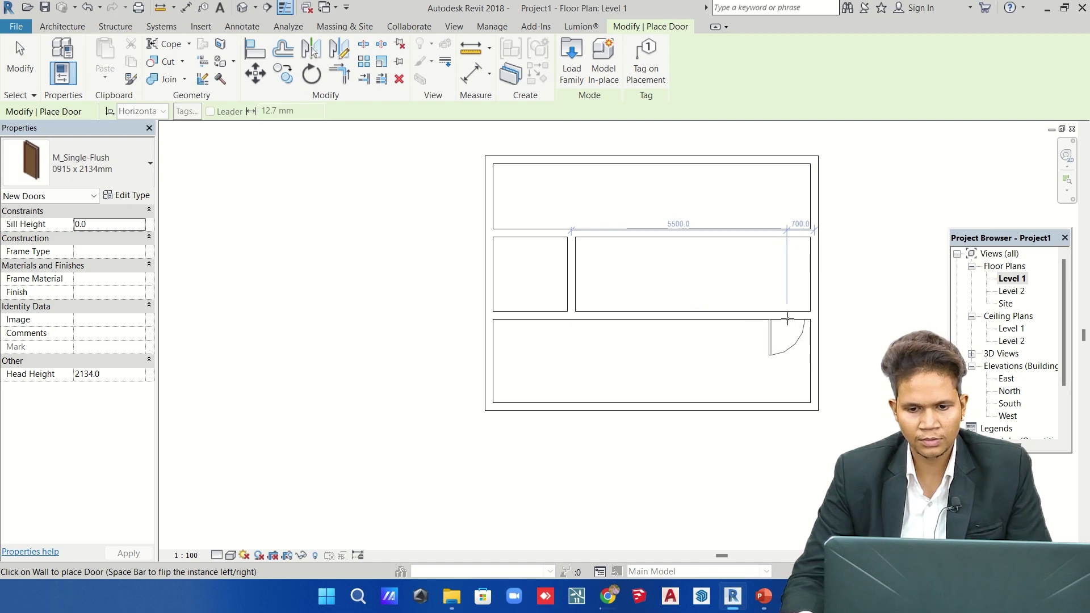
{"action": "left_click", "coordinate": [788, 316]}
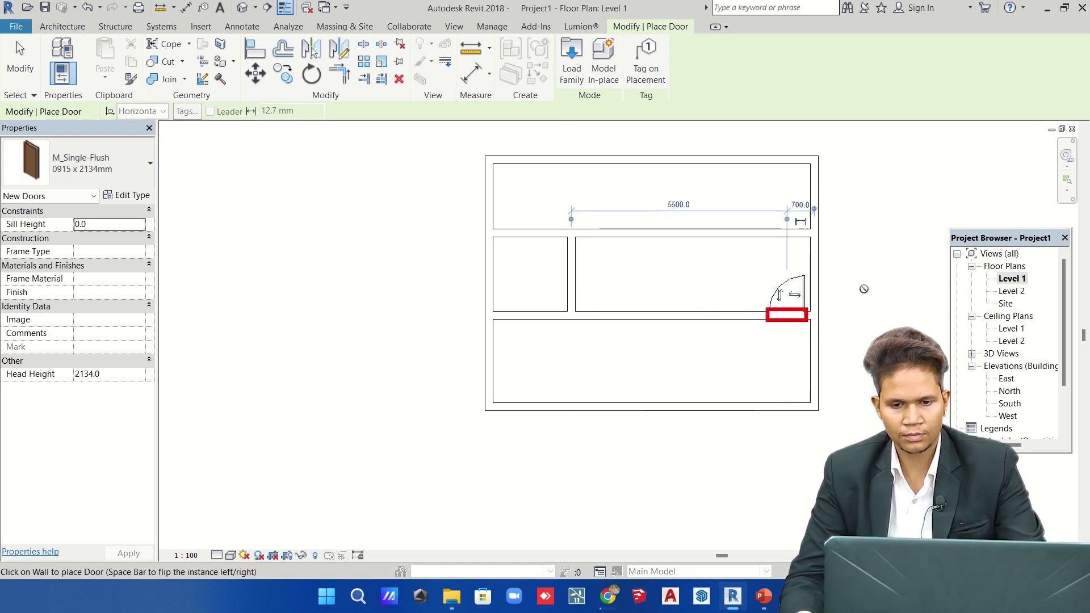
{"action": "key", "text": "Escape"}
{"action": "key", "text": "Escape"}
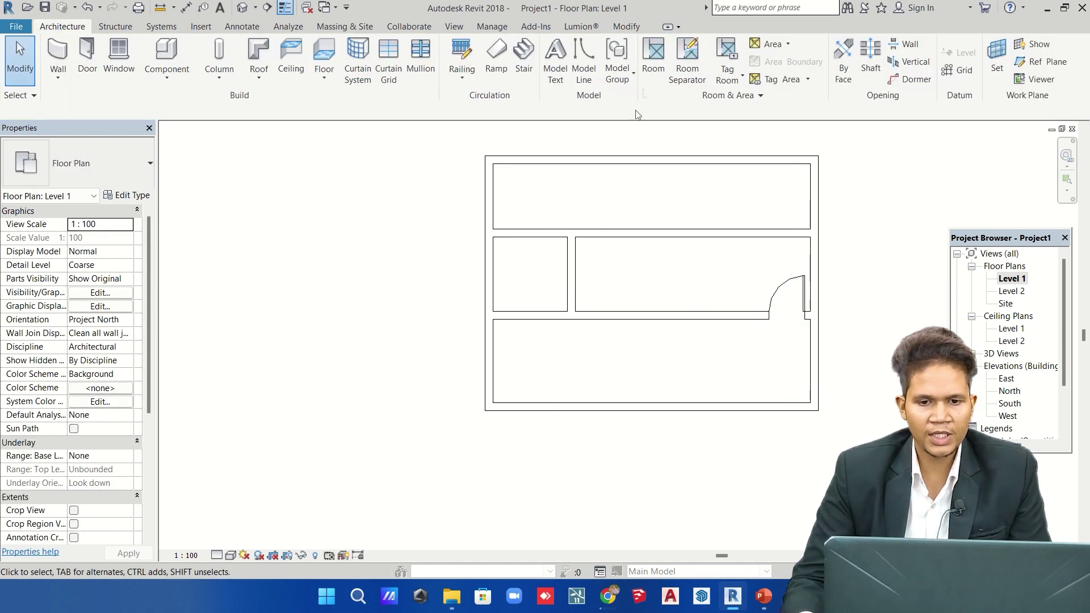
{"action": "left_click", "coordinate": [626, 27]}
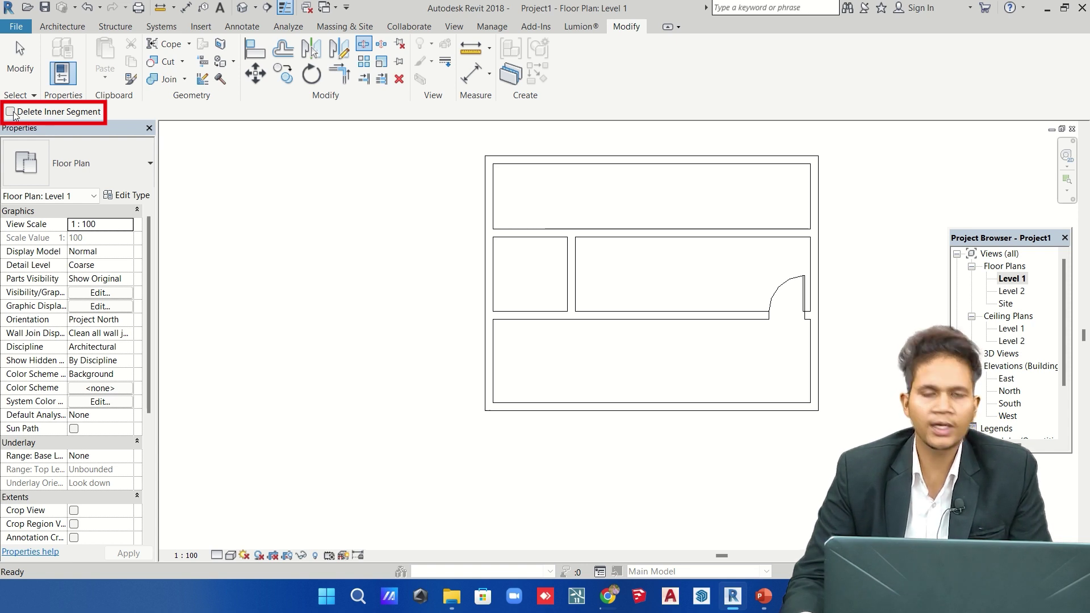
With Delete Inner Segment enabled, cut an opening out of the left exterior wall
{"action": "left_click", "coordinate": [10, 112]}
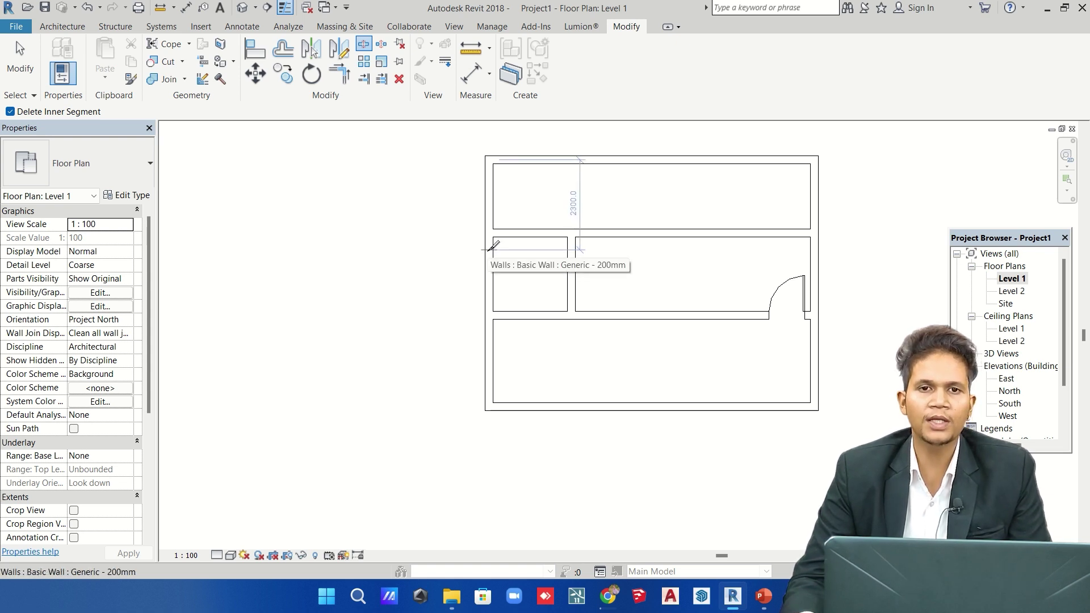
{"action": "scroll", "coordinate": [479, 265], "scroll_direction": "up", "scroll_amount": 3}
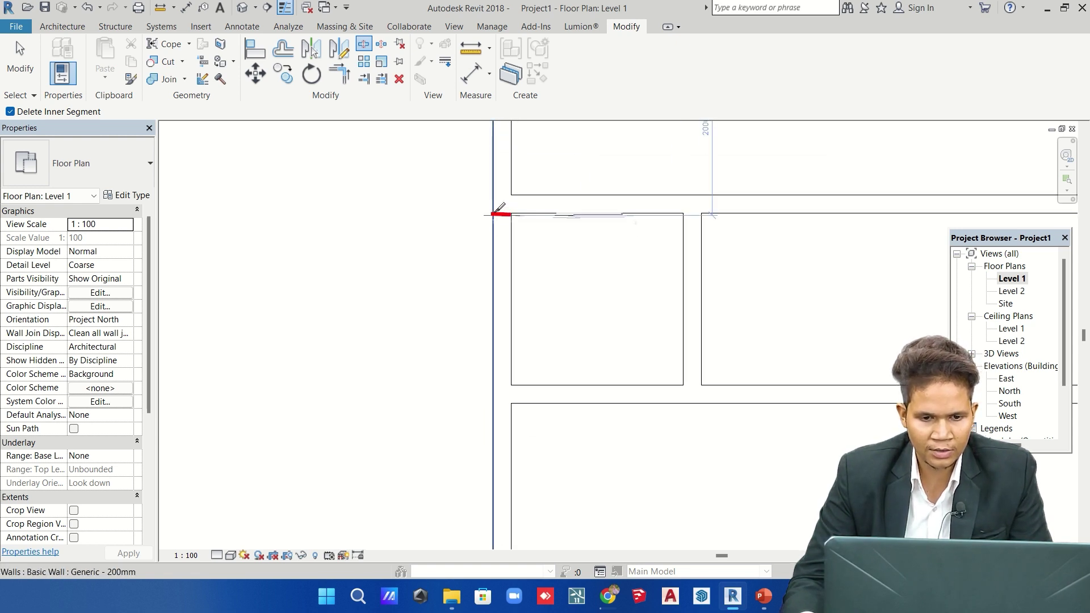
{"action": "scroll", "coordinate": [513, 211], "scroll_direction": "up", "scroll_amount": 2}
{"action": "scroll", "coordinate": [500, 211], "scroll_direction": "up", "scroll_amount": 1}
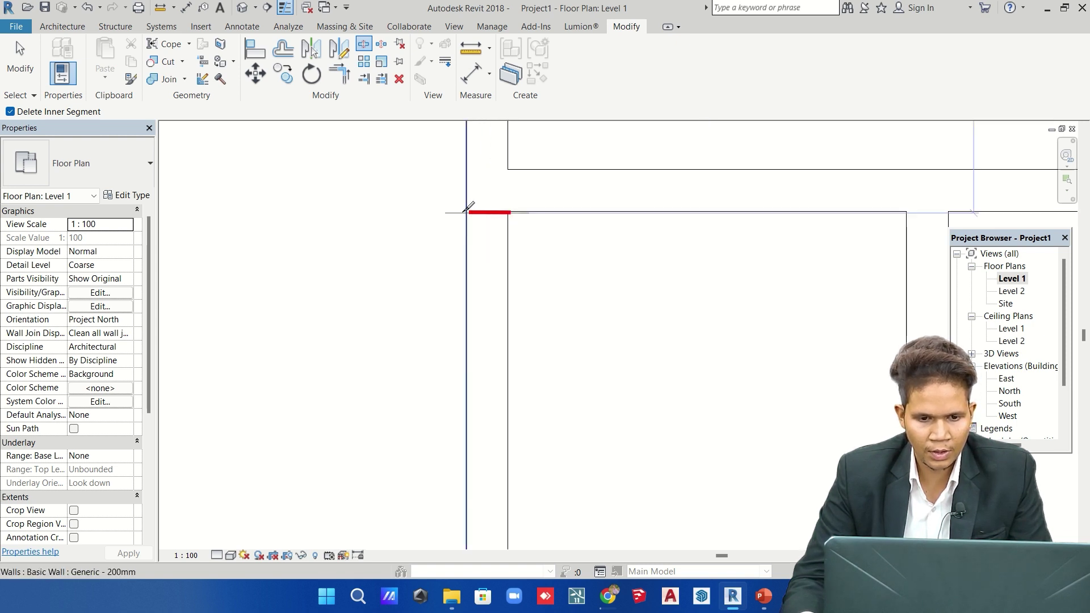
{"action": "scroll", "coordinate": [462, 207], "scroll_direction": "down", "scroll_amount": 1}
{"action": "scroll", "coordinate": [464, 206], "scroll_direction": "down", "scroll_amount": 1}
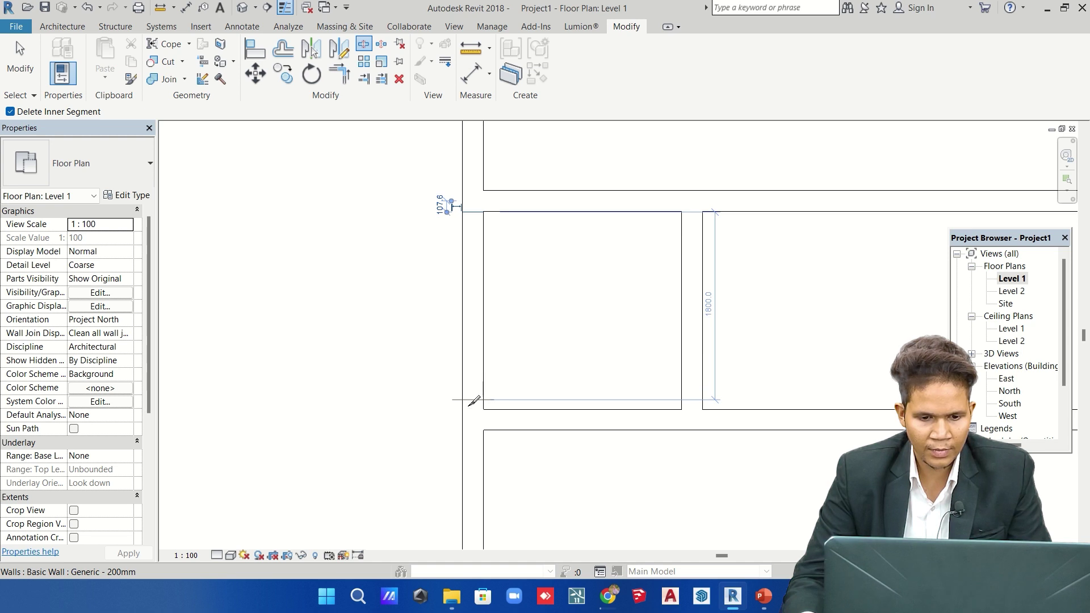
{"action": "left_click", "coordinate": [473, 406]}
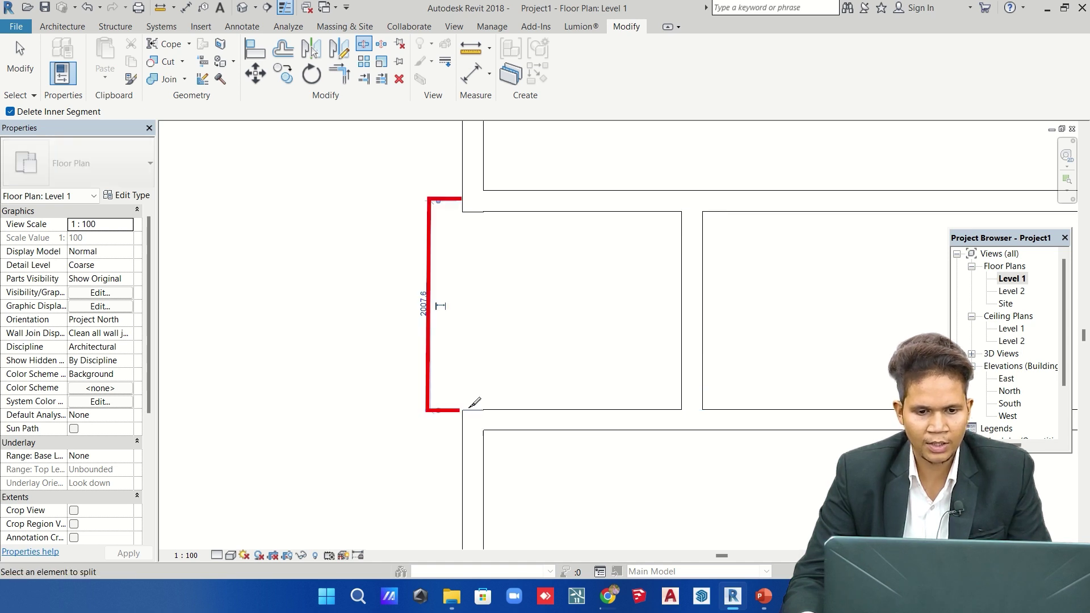
Cut an opening in the wall between the middle and lower rooms
{"action": "scroll", "coordinate": [503, 281], "scroll_direction": "down", "scroll_amount": 2}
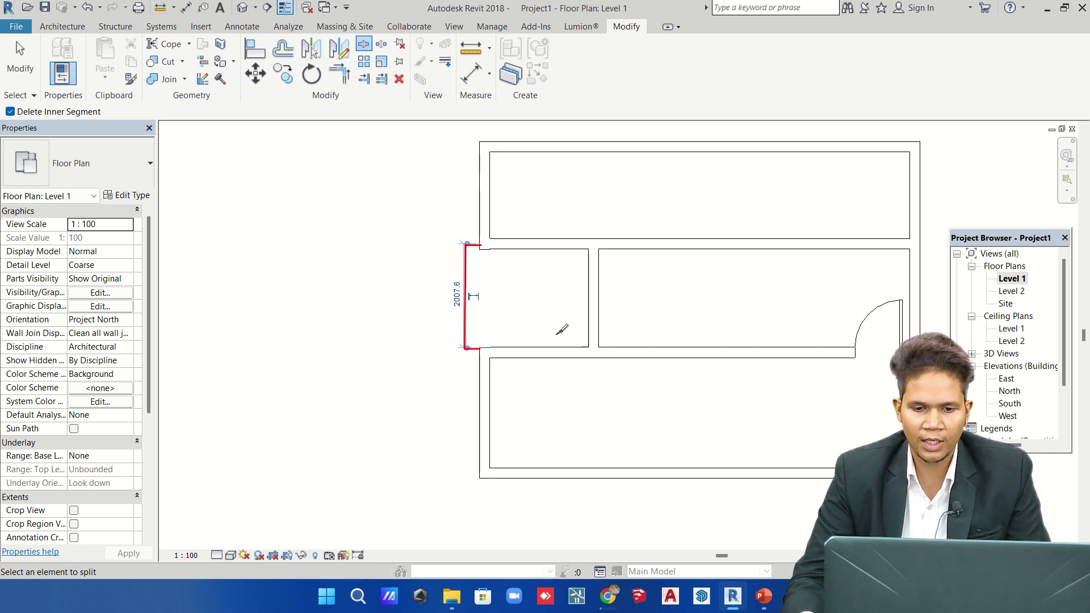
{"action": "middle_click_drag", "start_coordinate": [657, 372], "coordinate": [490, 340]}
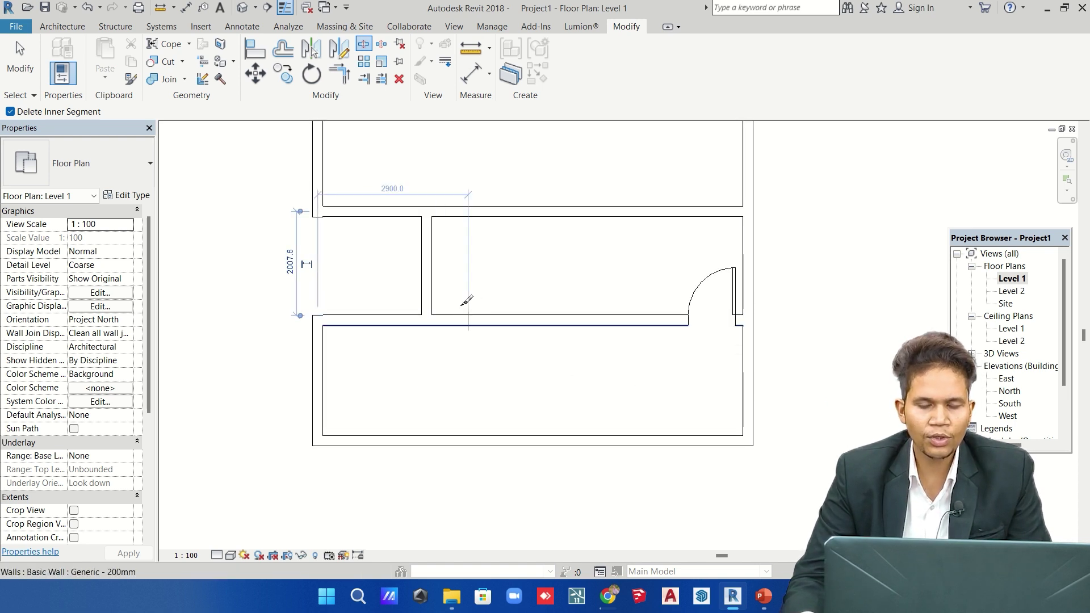
{"action": "scroll", "coordinate": [467, 310], "scroll_direction": "up", "scroll_amount": 2}
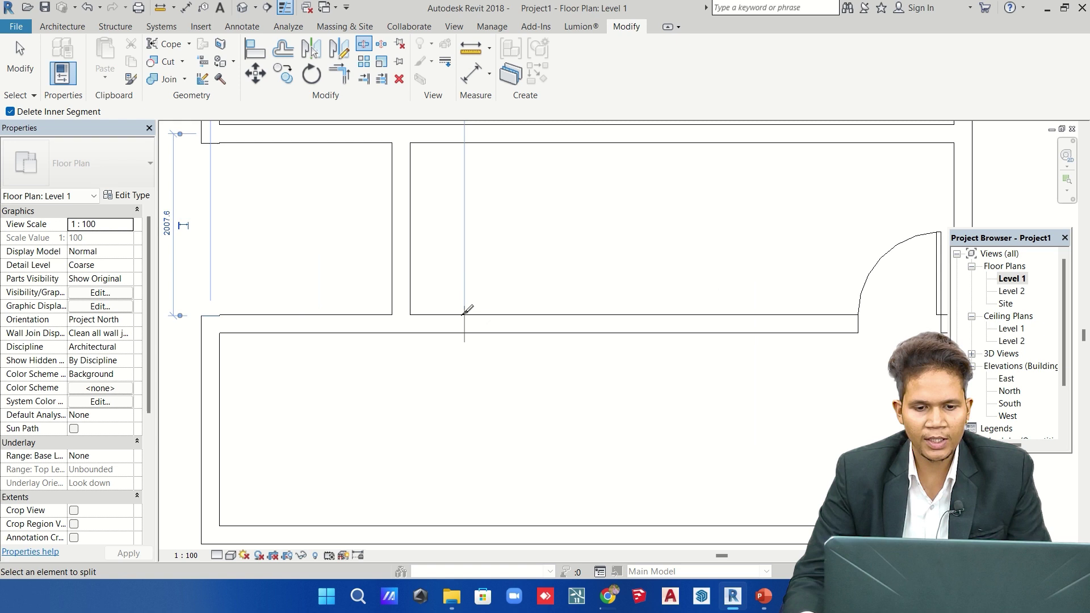
{"action": "left_click", "coordinate": [574, 322]}
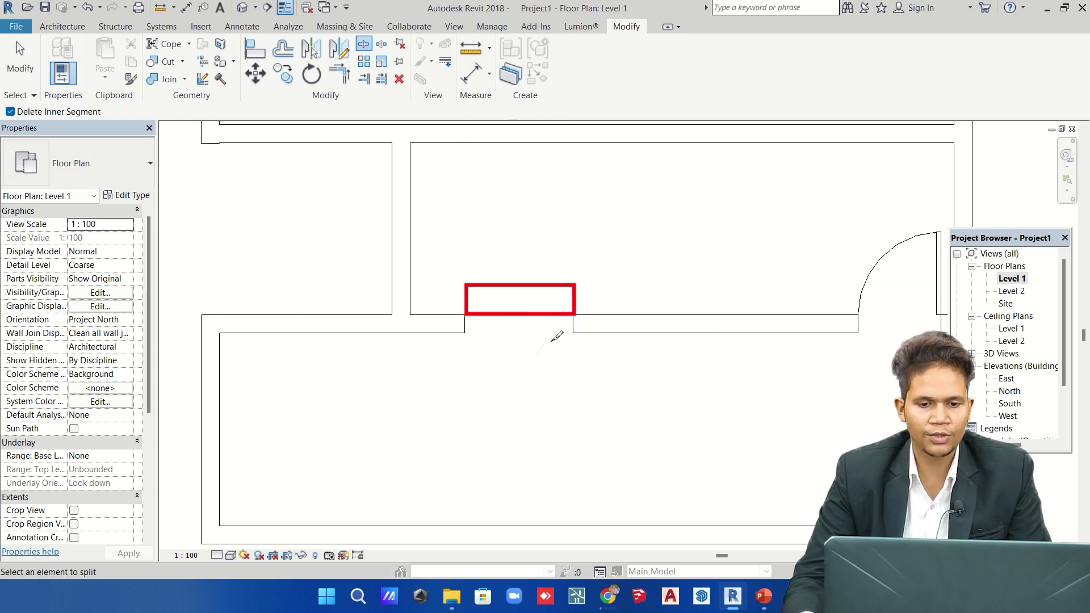
{"action": "scroll", "coordinate": [538, 320], "scroll_direction": "down", "scroll_amount": 2}
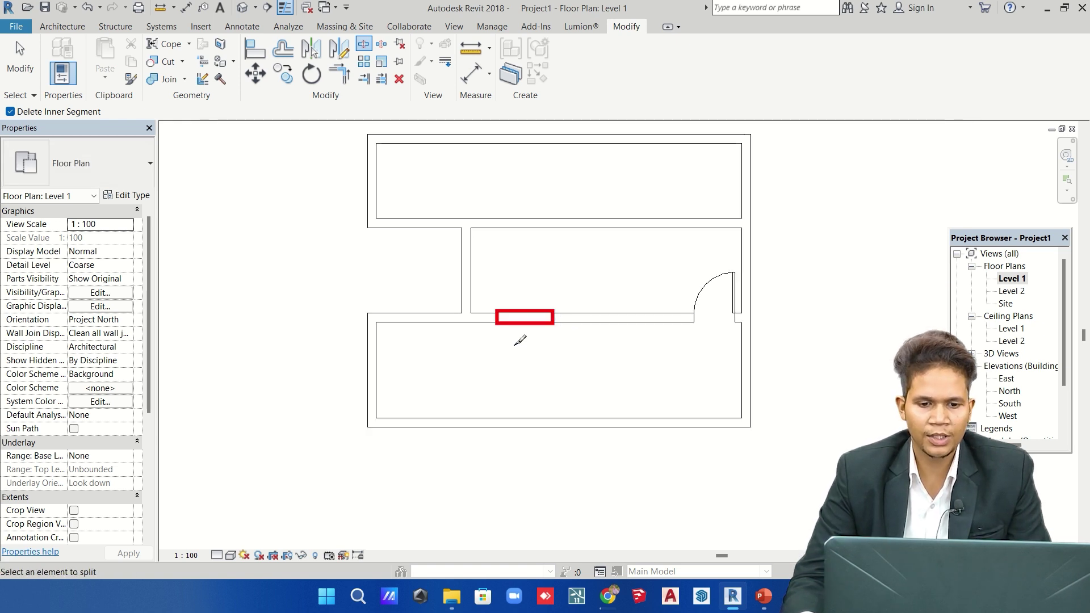
{"action": "scroll", "coordinate": [515, 344], "scroll_direction": "down", "scroll_amount": 1}
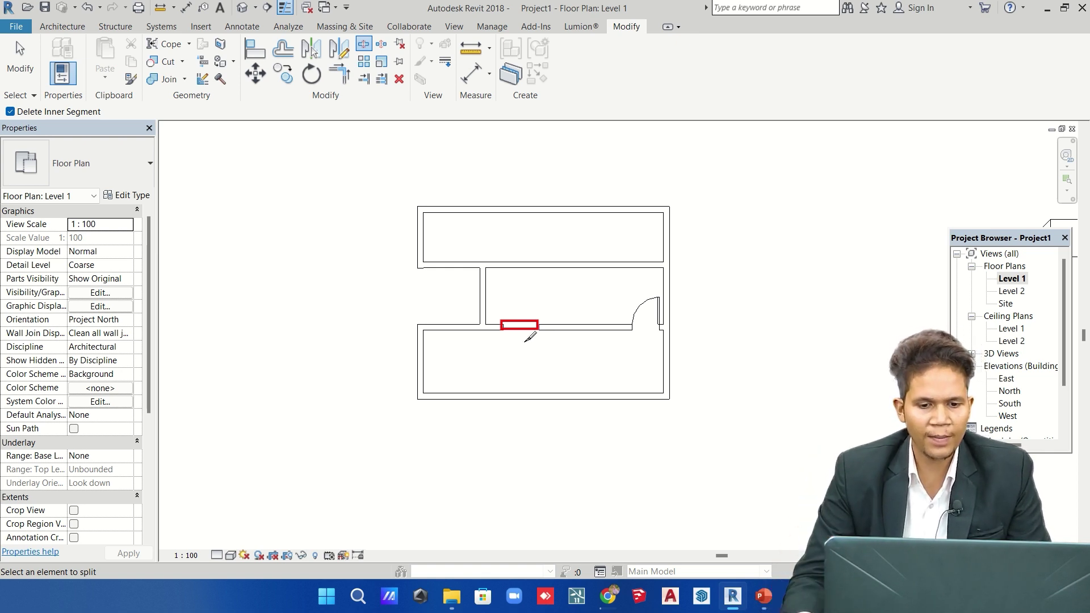
{"action": "scroll", "coordinate": [526, 341], "scroll_direction": "up", "scroll_amount": 3}
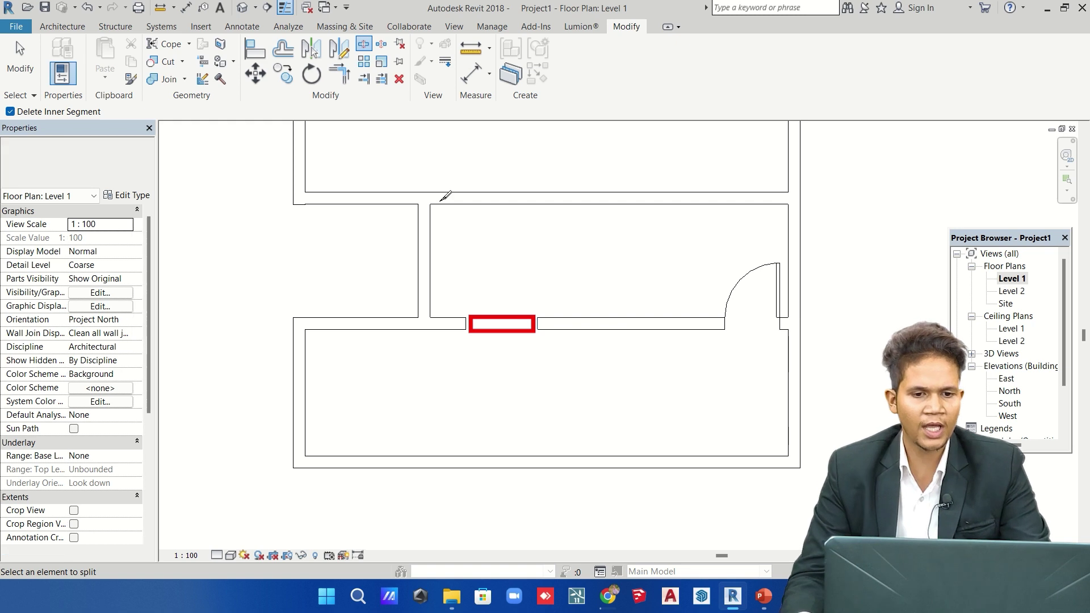
{"action": "key", "text": "Escape"}
Split the bottom exterior wall at a single point
{"action": "left_click", "coordinate": [362, 46]}
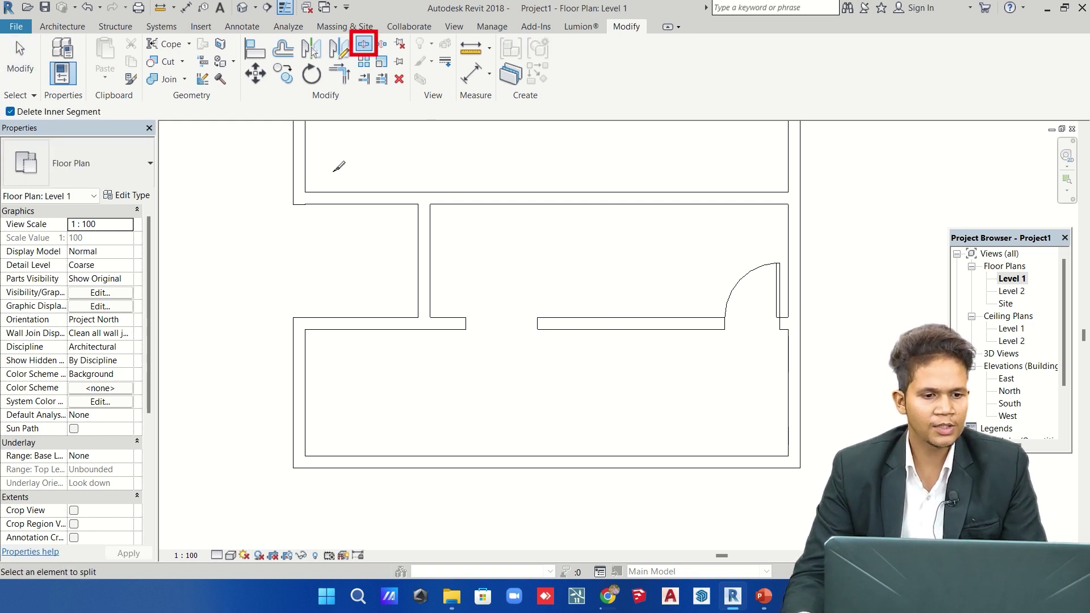
{"action": "scroll", "coordinate": [391, 313], "scroll_direction": "down", "scroll_amount": 2}
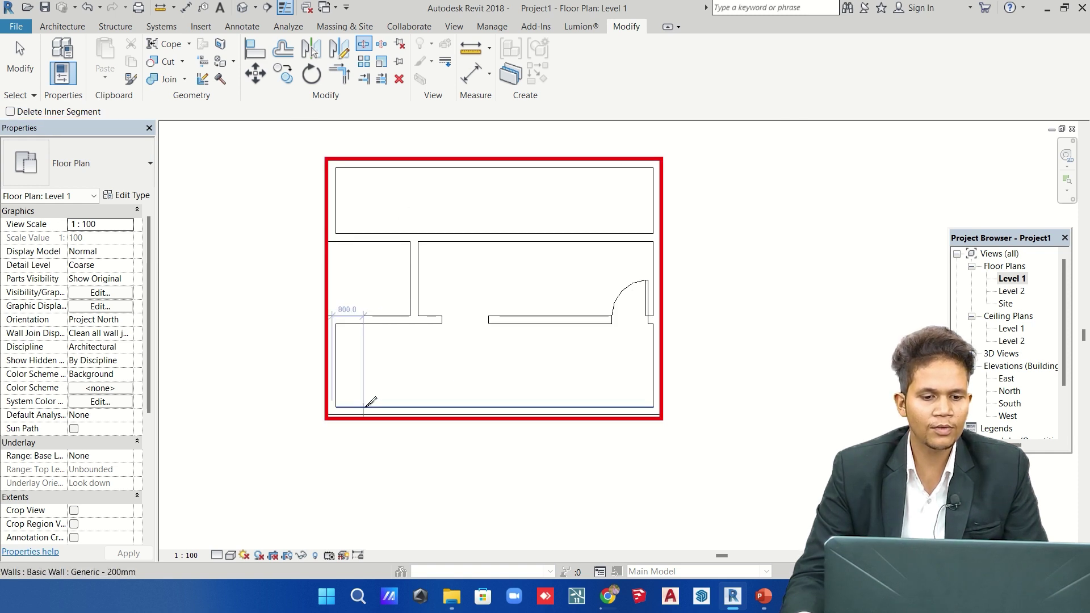
{"action": "left_click", "coordinate": [372, 407]}
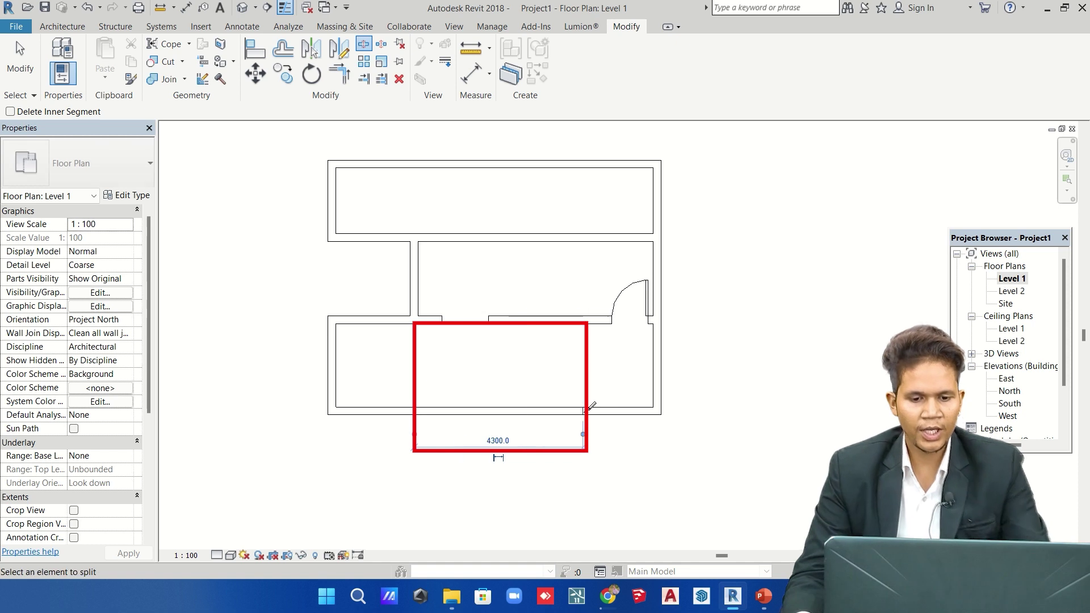
{"action": "key", "text": "Escape"}
Show the model in the default 3D view and select the thin split wall pieces
{"action": "left_click", "coordinate": [242, 8]}
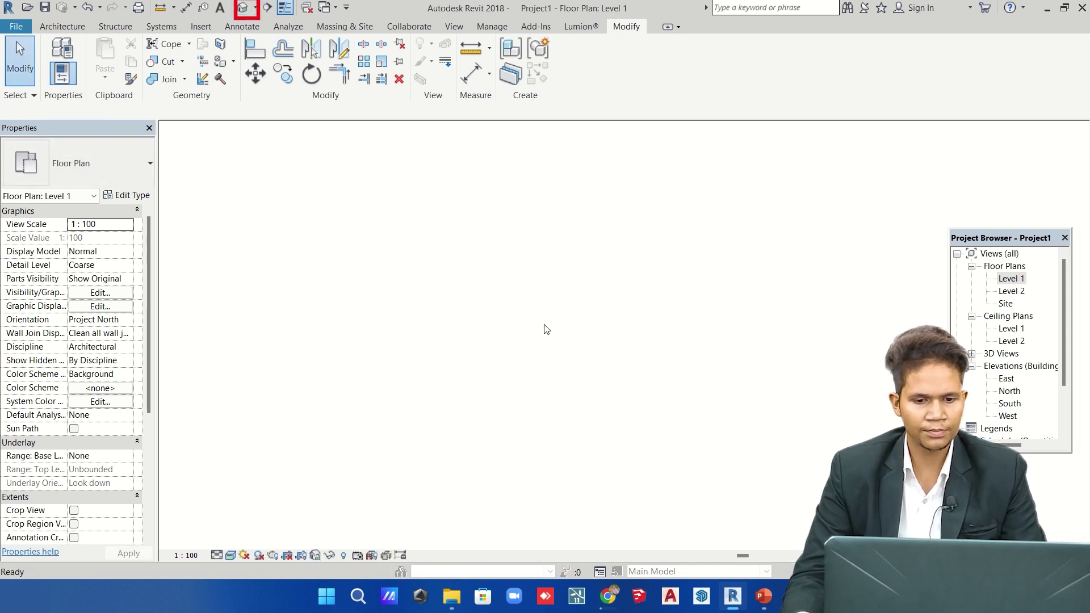
{"action": "middle_click_drag", "start_coordinate": [765, 374], "coordinate": [777, 375], "text": "shift"}
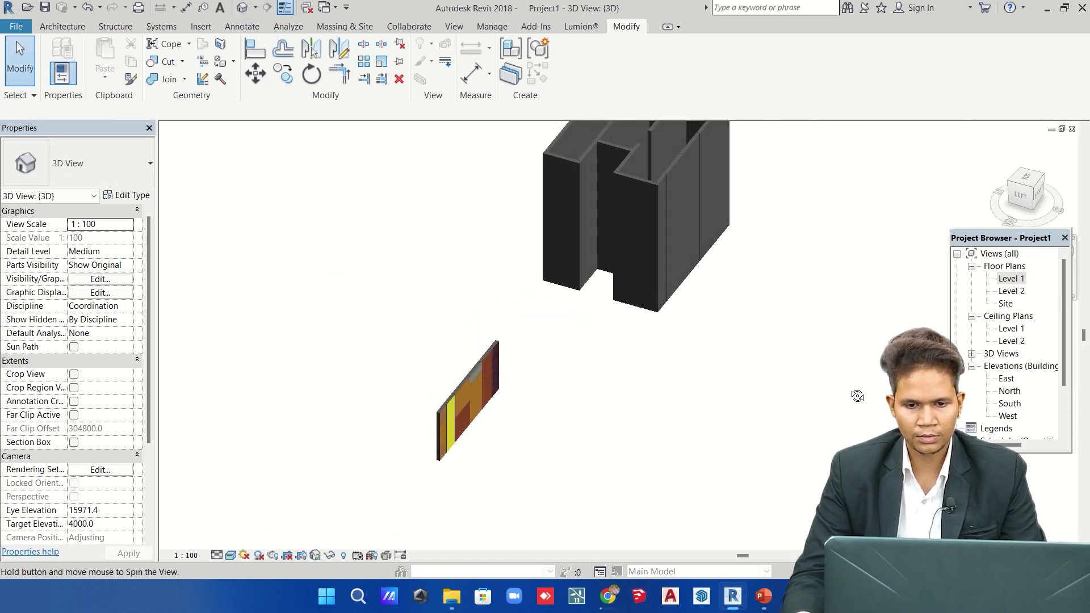
{"action": "scroll", "coordinate": [578, 369], "scroll_direction": "up", "scroll_amount": 3}
{"action": "scroll", "coordinate": [578, 261], "scroll_direction": "up", "scroll_amount": 3}
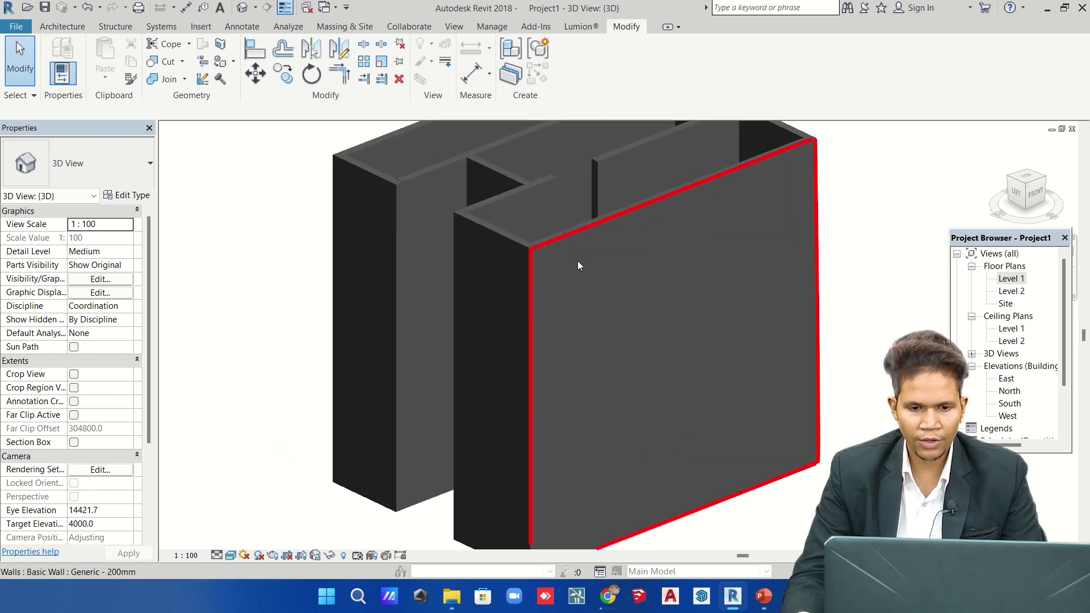
{"action": "left_click", "coordinate": [557, 243]}
{"action": "left_click", "coordinate": [598, 223]}
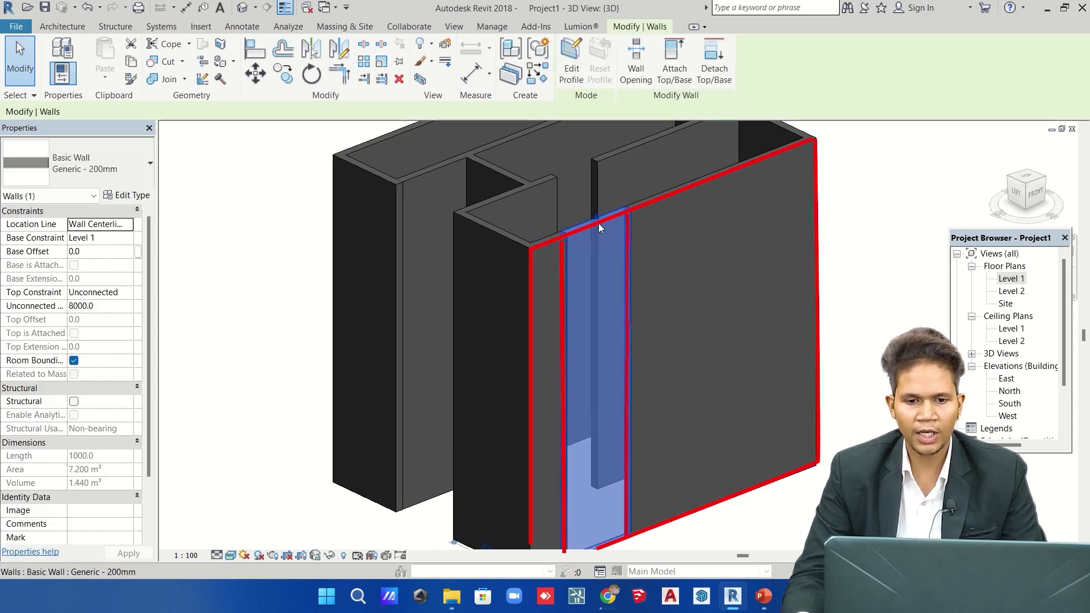
{"action": "scroll", "coordinate": [740, 235], "scroll_direction": "down", "scroll_amount": 3}
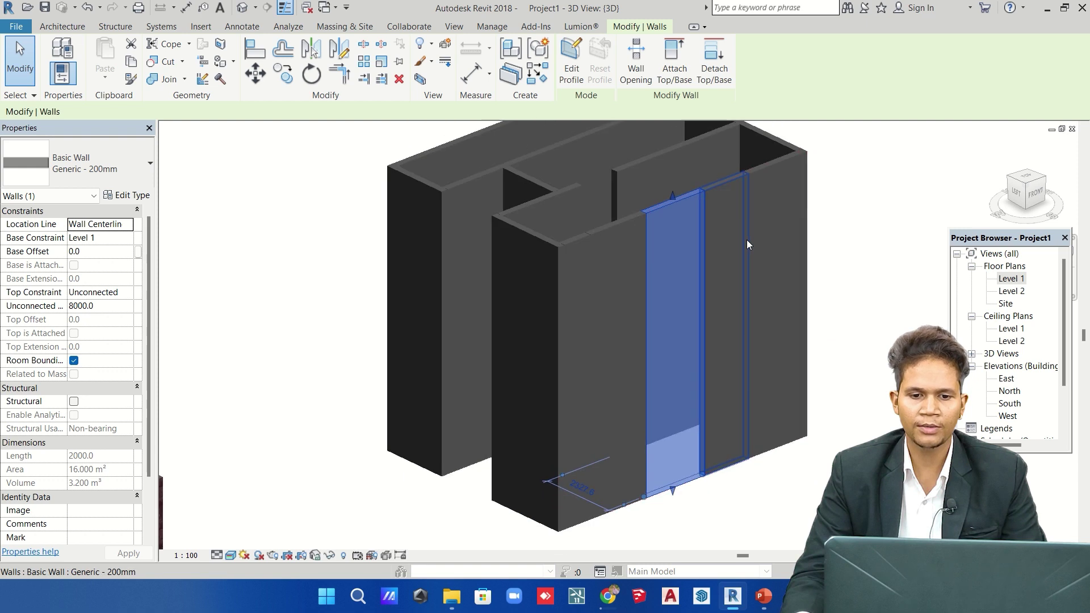
{"action": "scroll", "coordinate": [747, 240], "scroll_direction": "down", "scroll_amount": 3}
{"action": "key", "text": "Escape"}
{"action": "left_click", "coordinate": [570, 392]}
Orbit and zoom around the 3D enclosure to inspect the tall walls and cut gap
{"action": "scroll", "coordinate": [577, 375], "scroll_direction": "up", "scroll_amount": 3}
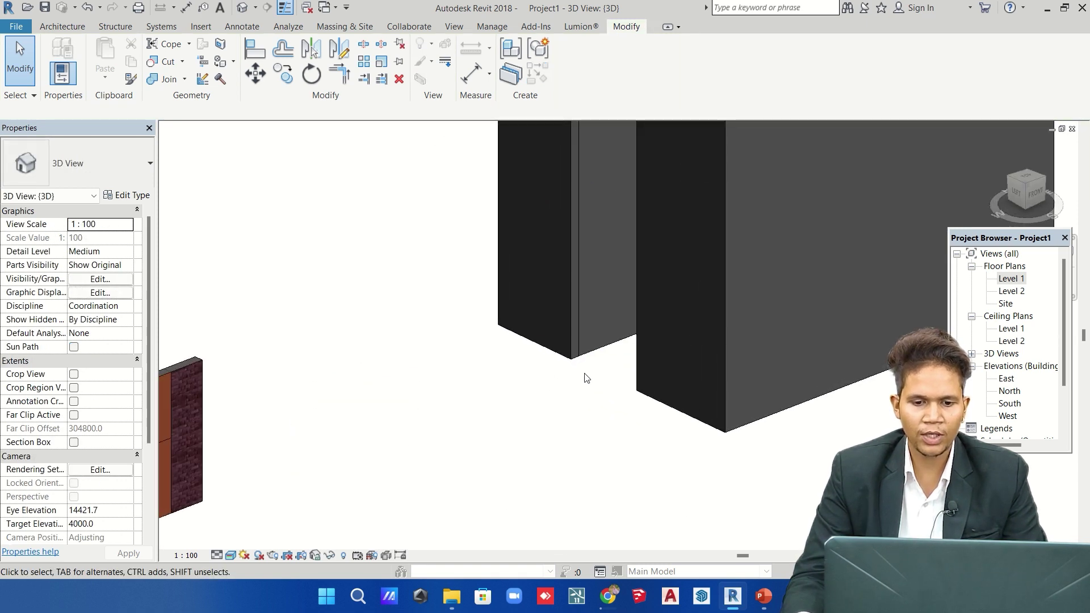
{"action": "scroll", "coordinate": [636, 305], "scroll_direction": "down", "scroll_amount": 2}
{"action": "scroll", "coordinate": [642, 284], "scroll_direction": "down", "scroll_amount": 1}
{"action": "middle_click_drag", "start_coordinate": [646, 261], "coordinate": [656, 251], "text": "shift"}
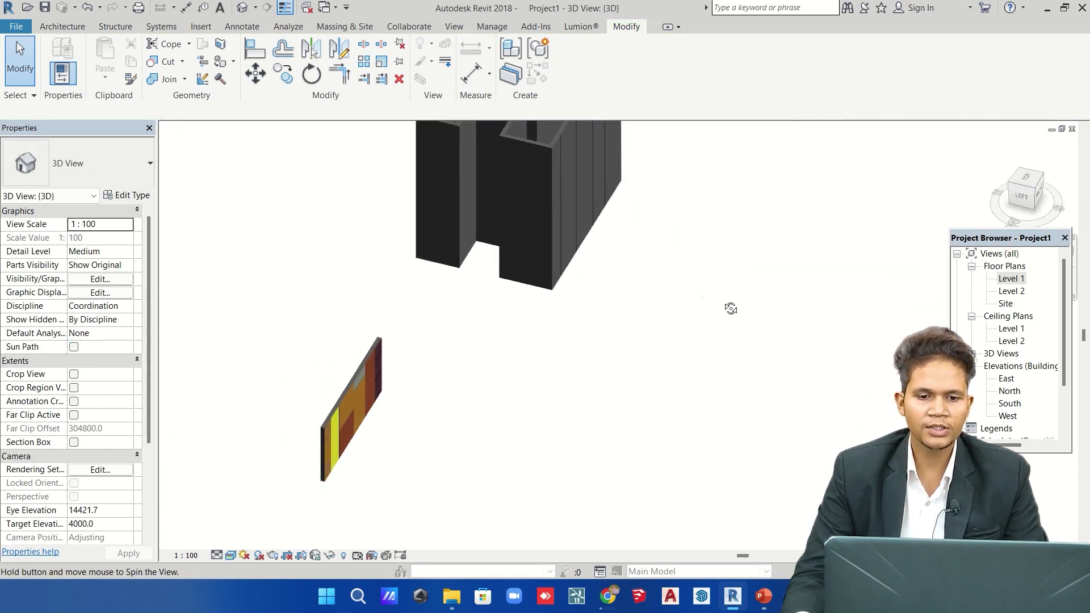
{"action": "scroll", "coordinate": [659, 227], "scroll_direction": "down", "scroll_amount": 1}
{"action": "scroll", "coordinate": [659, 227], "scroll_direction": "up", "scroll_amount": 2}
{"action": "scroll", "coordinate": [675, 204], "scroll_direction": "up", "scroll_amount": 2}
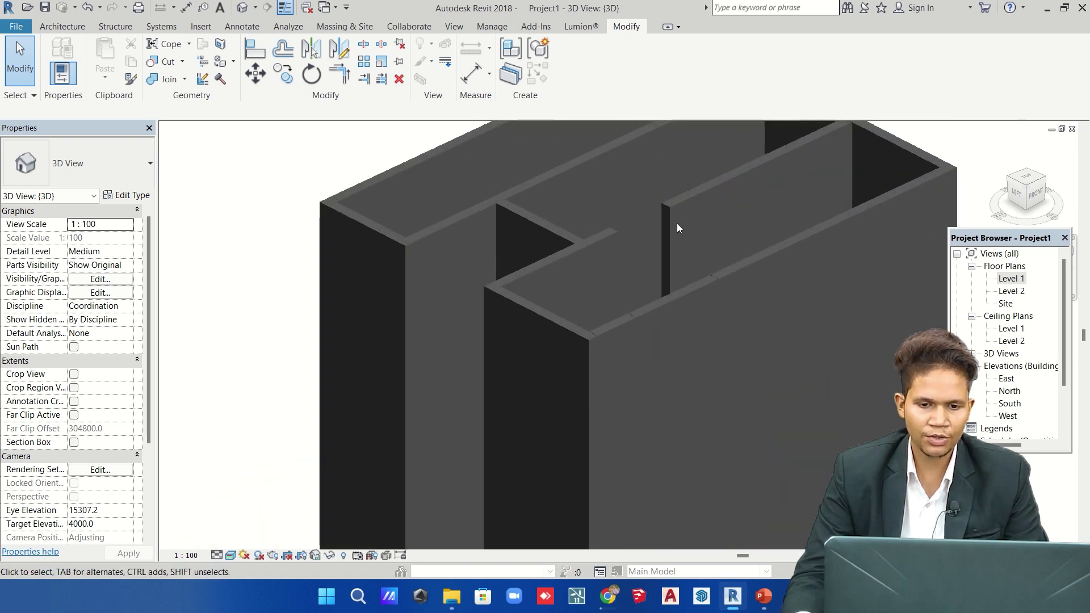
{"action": "scroll", "coordinate": [676, 223], "scroll_direction": "up", "scroll_amount": 2}
{"action": "scroll", "coordinate": [674, 227], "scroll_direction": "down", "scroll_amount": 4}
{"action": "mouse_move", "coordinate": [701, 341]}
{"action": "middle_mouse_down", "text": "shift"}
{"action": "mouse_move", "coordinate": [718, 437]}
{"action": "mouse_move", "coordinate": [683, 374]}
{"action": "mouse_move", "coordinate": [636, 335]}
{"action": "middle_mouse_up", "text": "shift"}
{"action": "scroll", "coordinate": [683, 374], "scroll_direction": "down", "scroll_amount": 3}
{"action": "scroll", "coordinate": [636, 335], "scroll_direction": "up", "scroll_amount": 3}
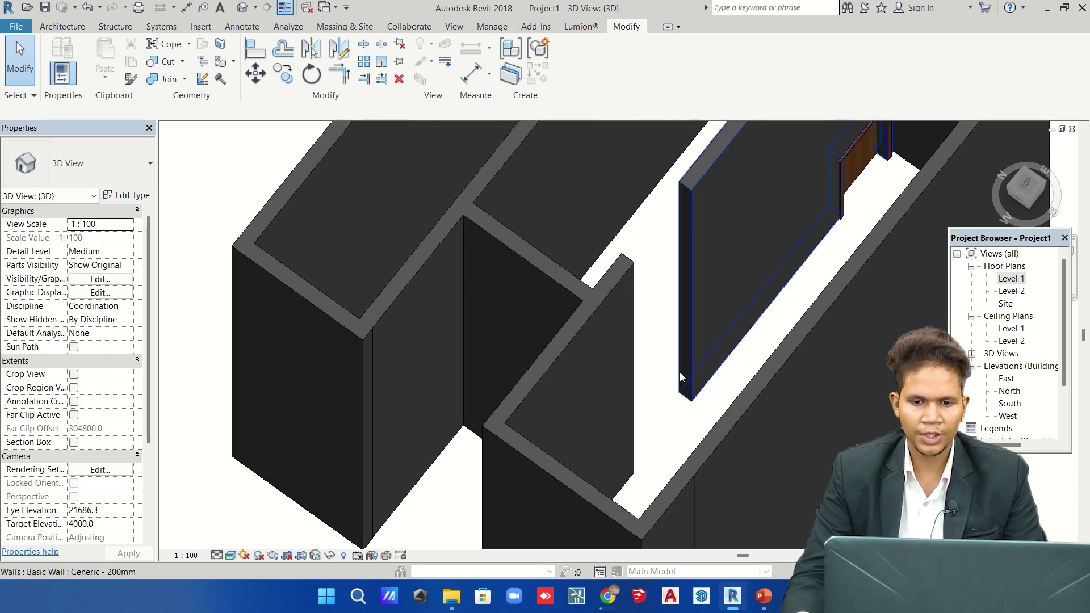
{"action": "scroll", "coordinate": [679, 372], "scroll_direction": "down", "scroll_amount": 3}
{"action": "mouse_move", "coordinate": [680, 373]}
{"action": "middle_mouse_down", "text": "shift"}
{"action": "mouse_move", "coordinate": [722, 423]}
{"action": "mouse_move", "coordinate": [651, 309]}
{"action": "middle_mouse_up", "text": "shift"}
{"action": "scroll", "coordinate": [649, 305], "scroll_direction": "down", "scroll_amount": 2}
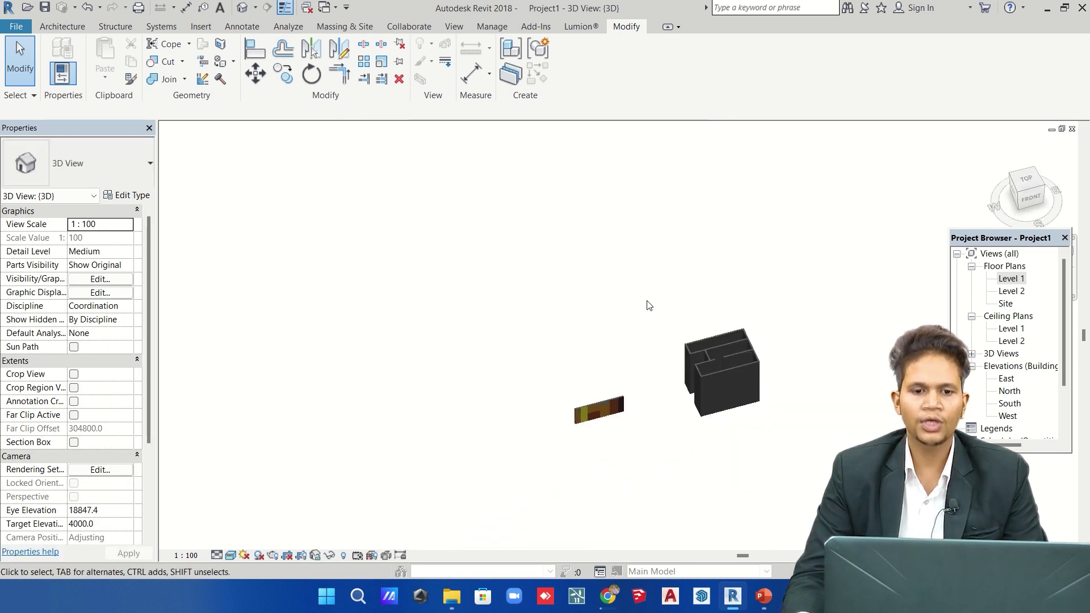